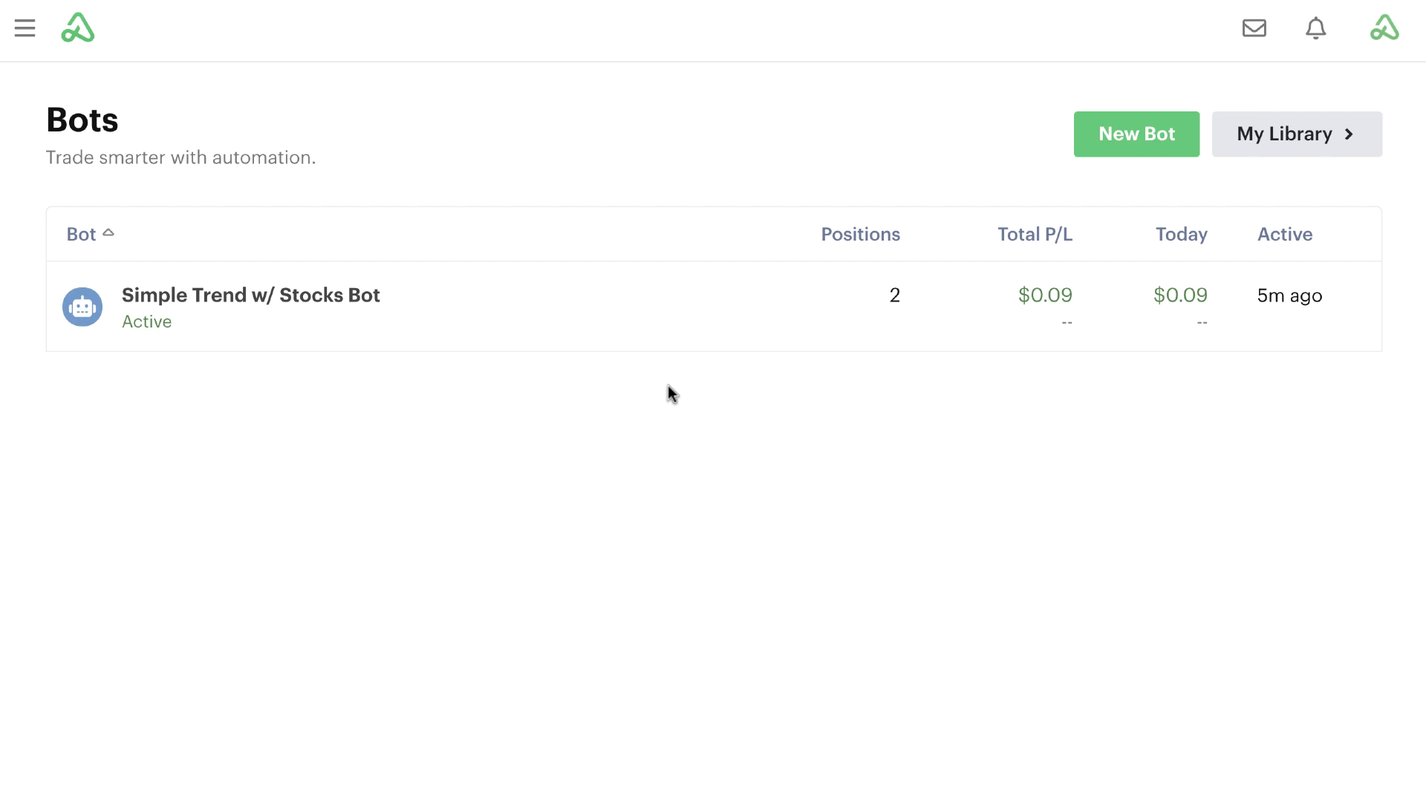
View the automations of the Simple Trend w/ Stocks Bot, and create a new bot named "Simple Trend w/ Options Bots".
click(602, 314)
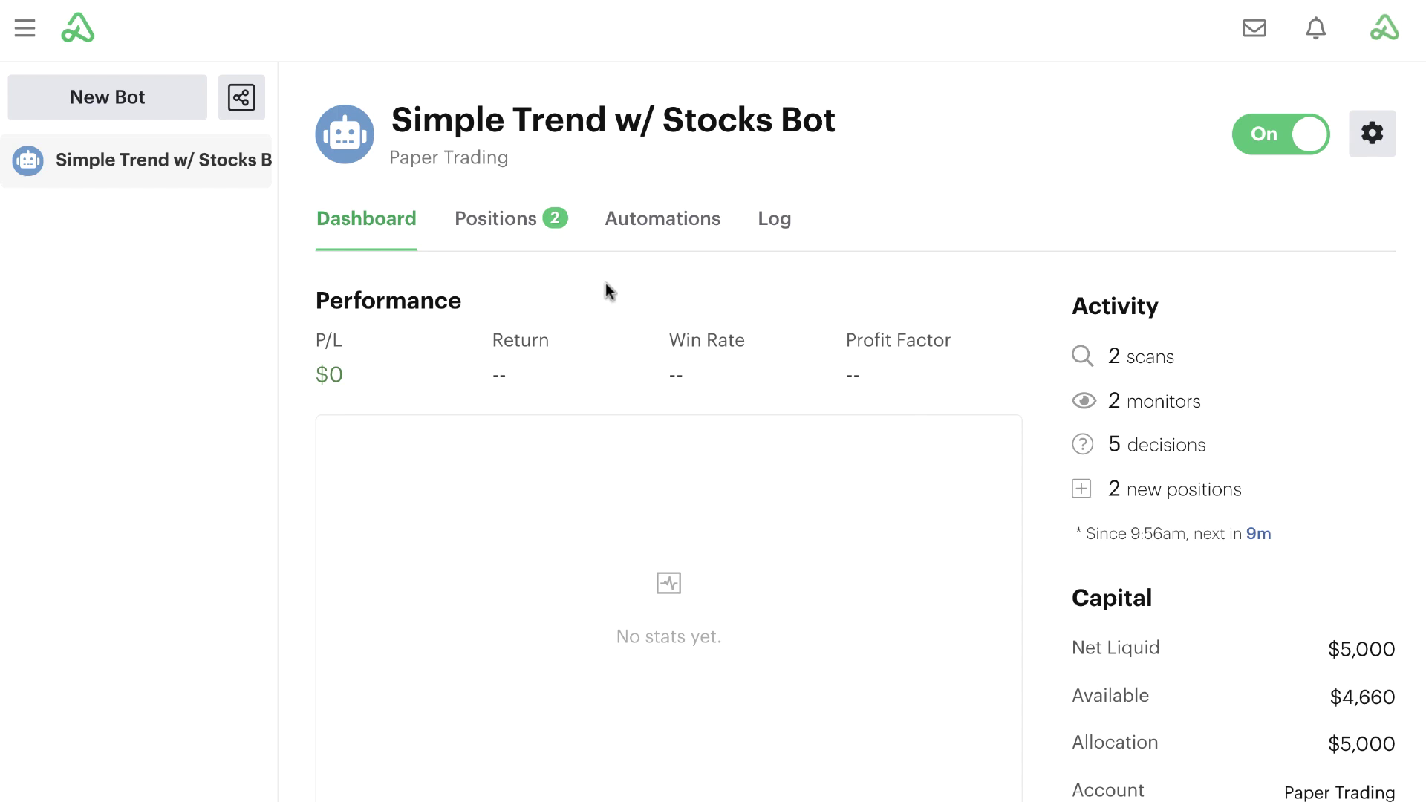
click(661, 223)
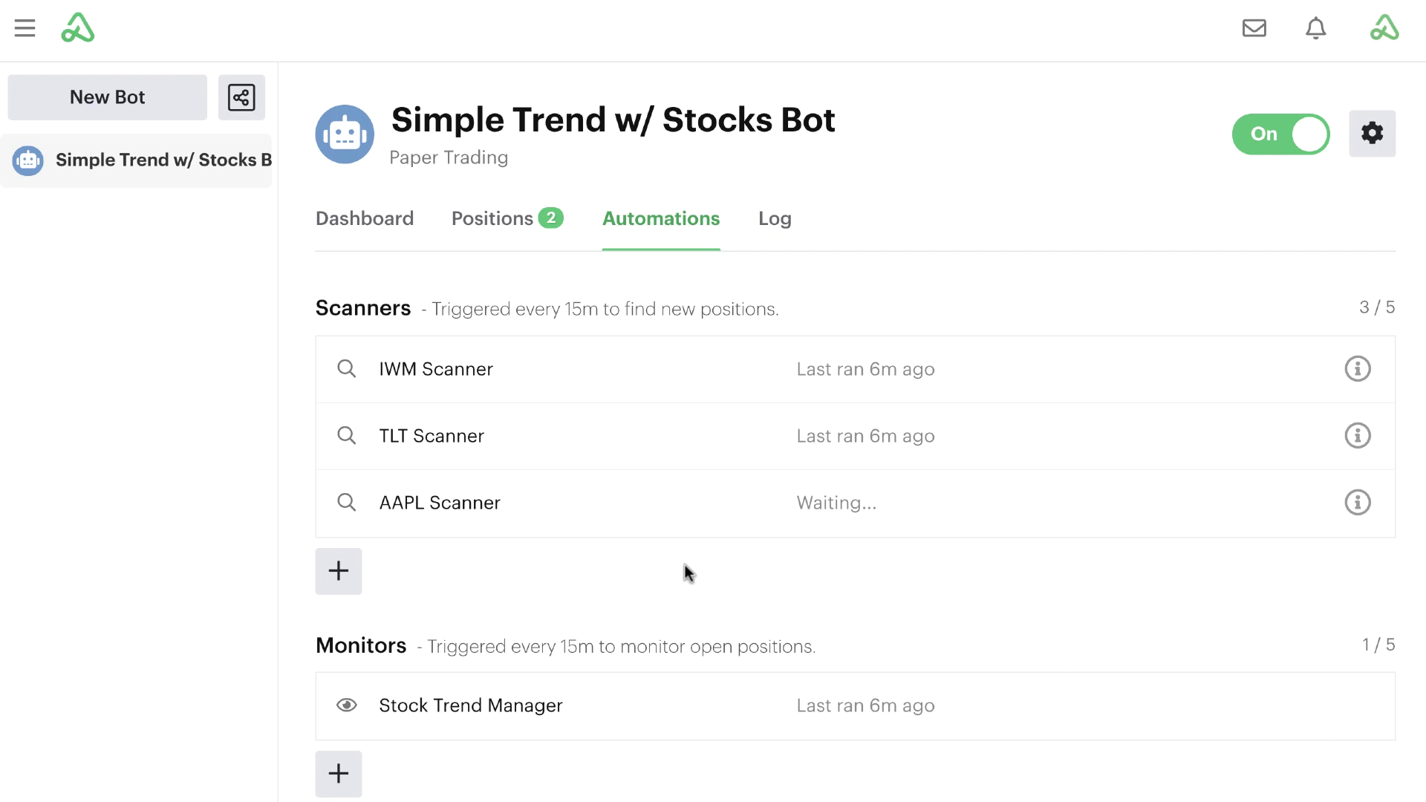
click(139, 129)
text(S)
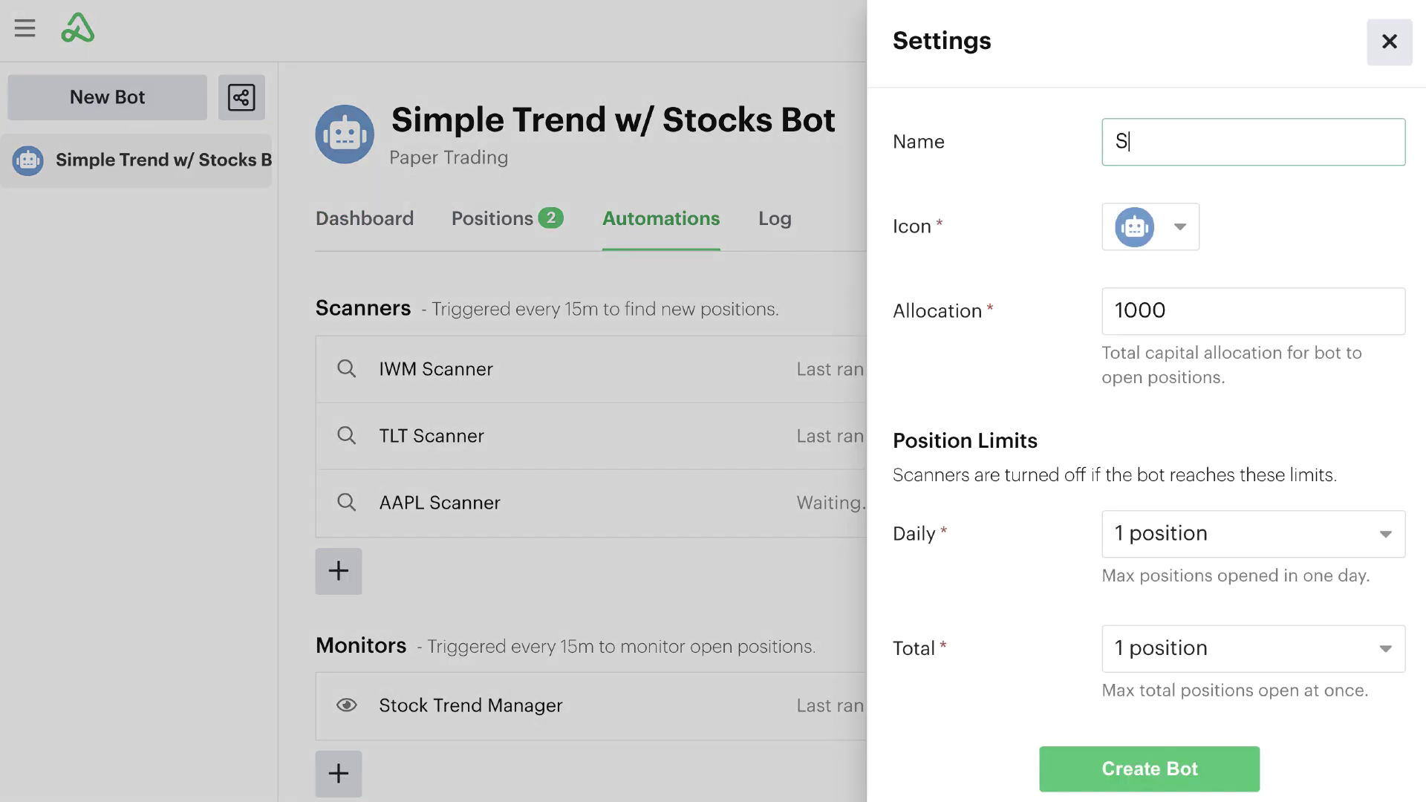
text(imple Trend w/)
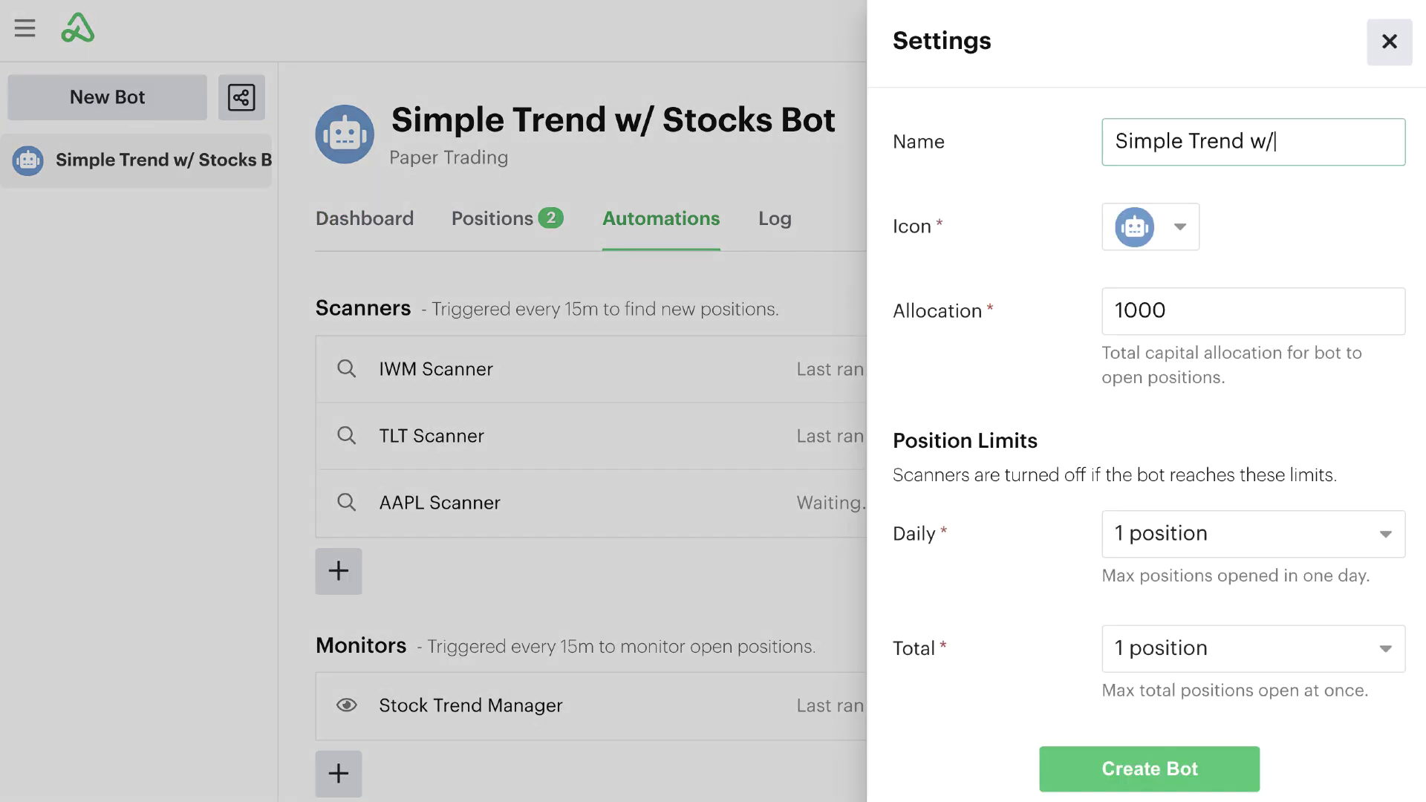
text( Options Bots)
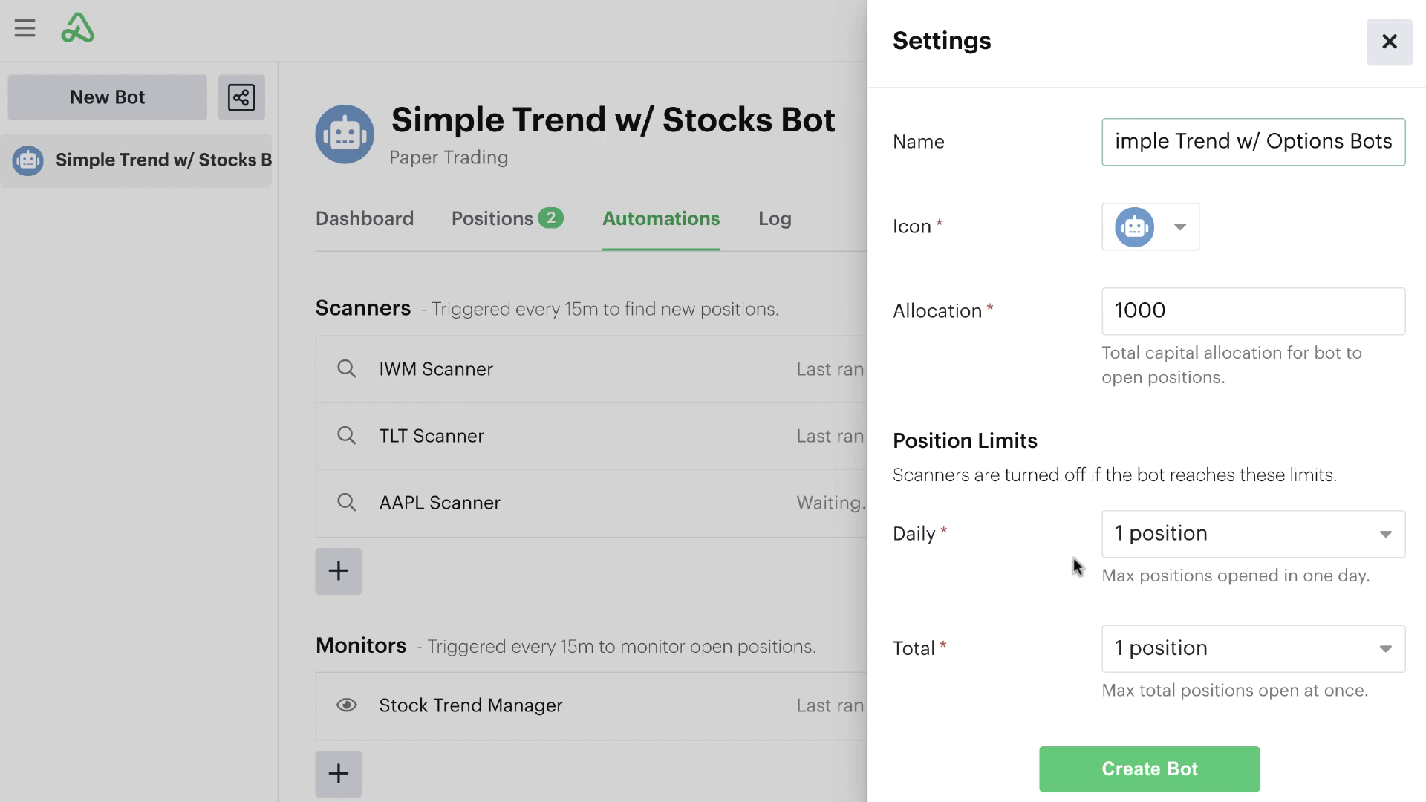
click(1103, 774)
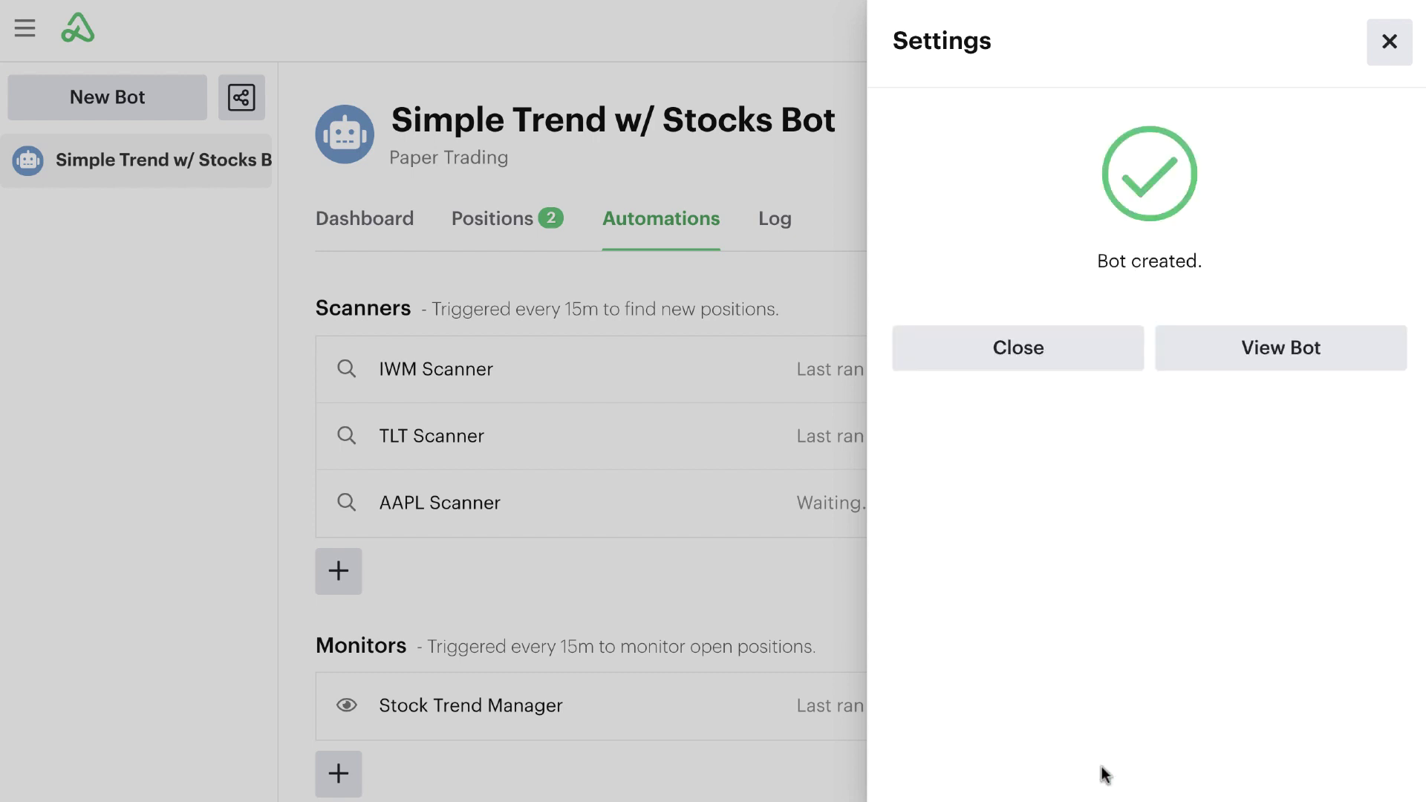
In the new bot's automations, start adding a scanner based on a copy of the Trend Scanner for Stocks automation.
click(1258, 362)
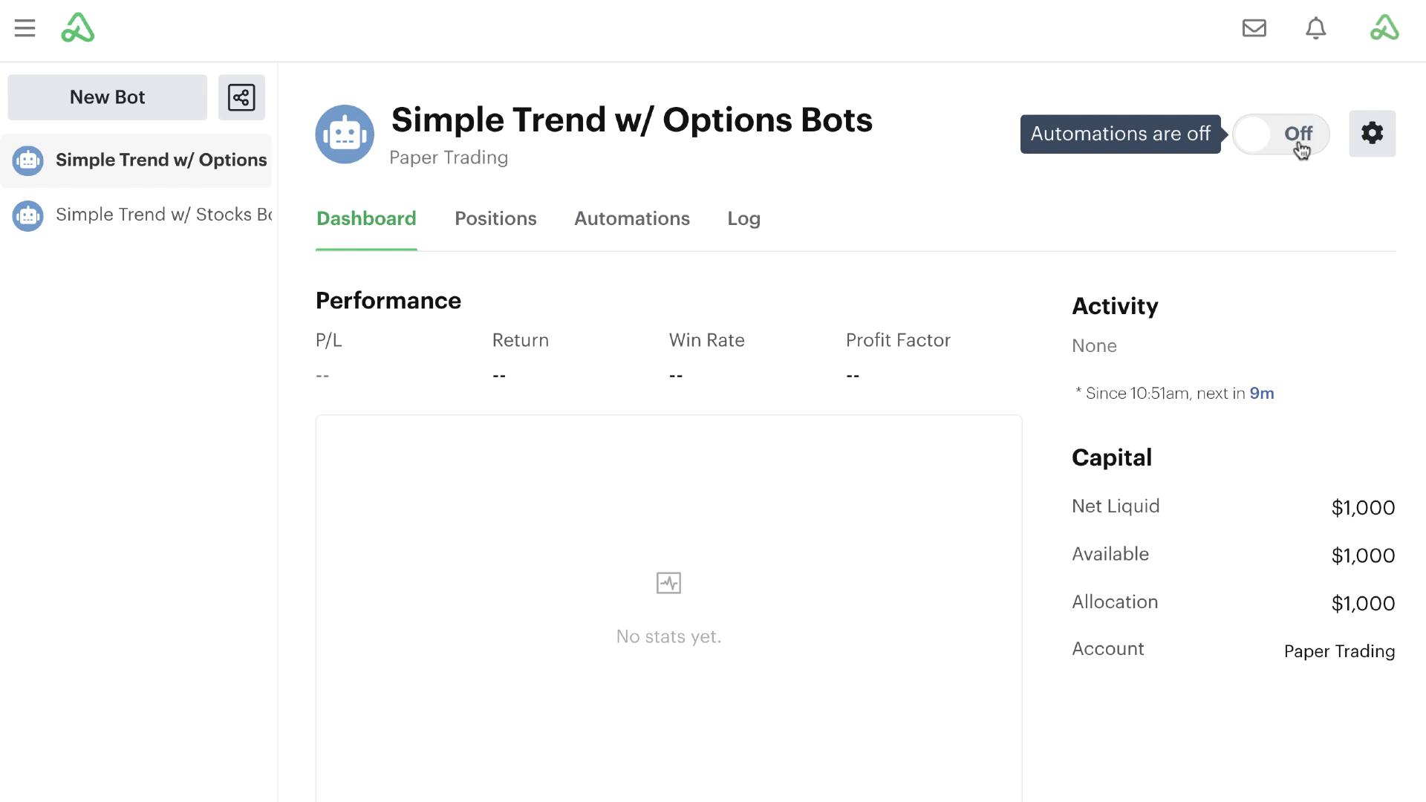
click(651, 237)
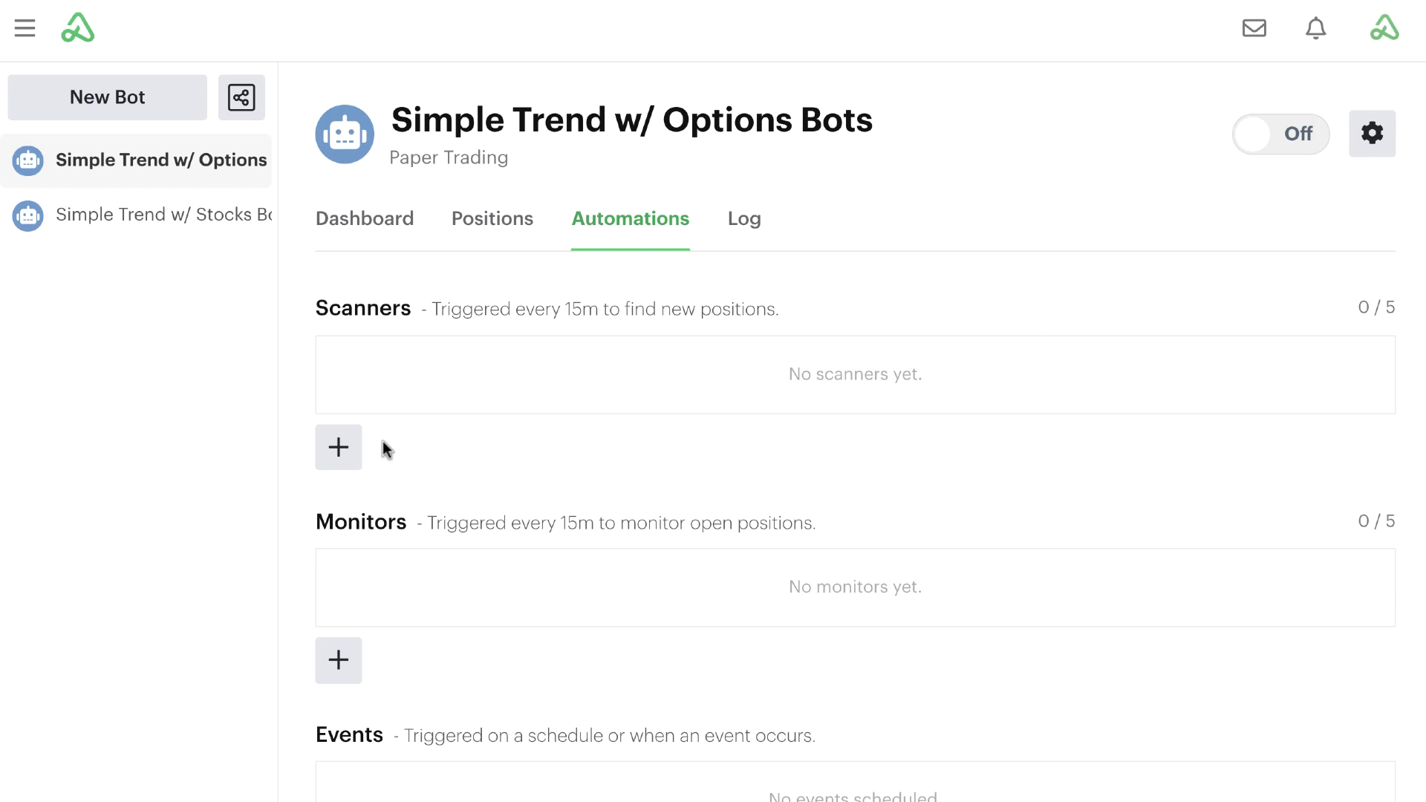
click(340, 447)
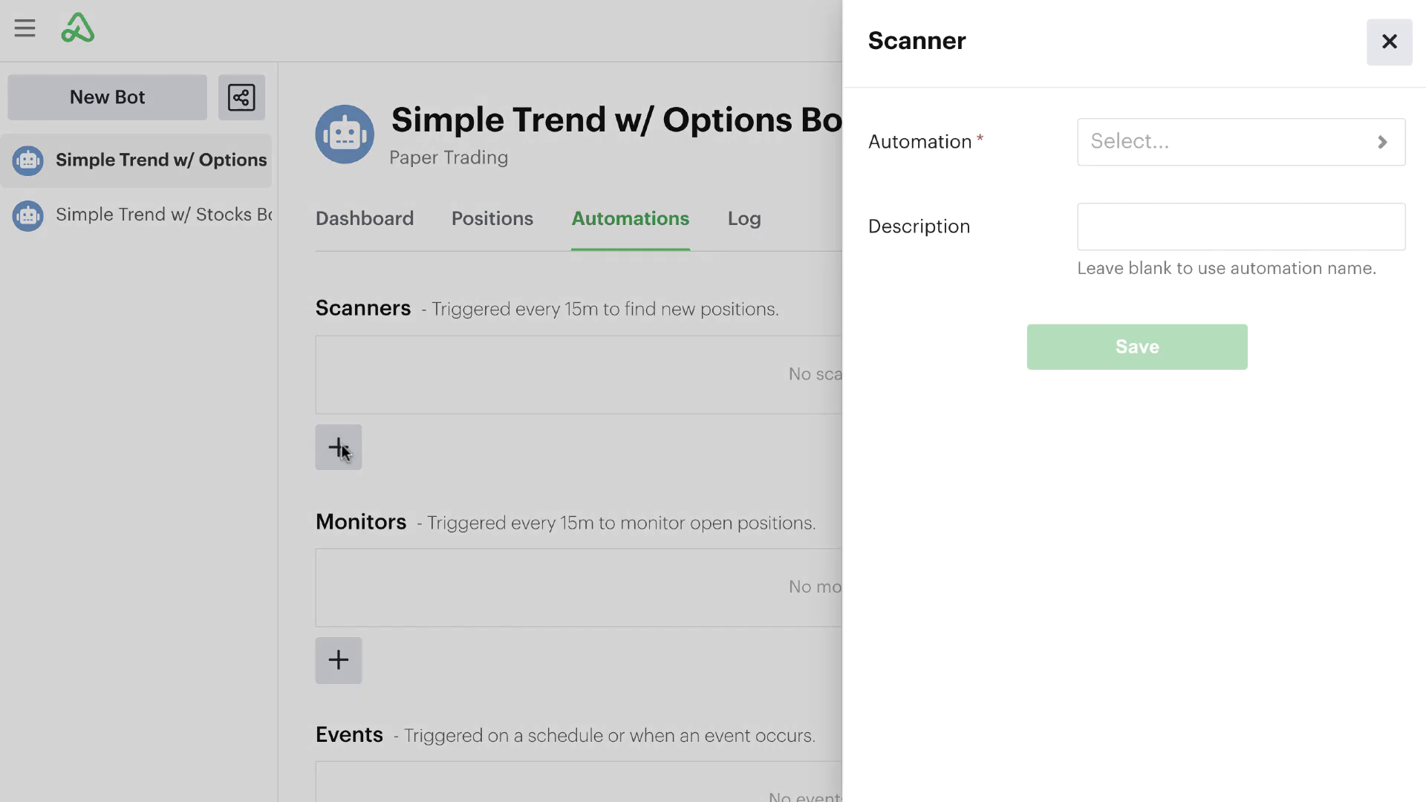
click(1125, 141)
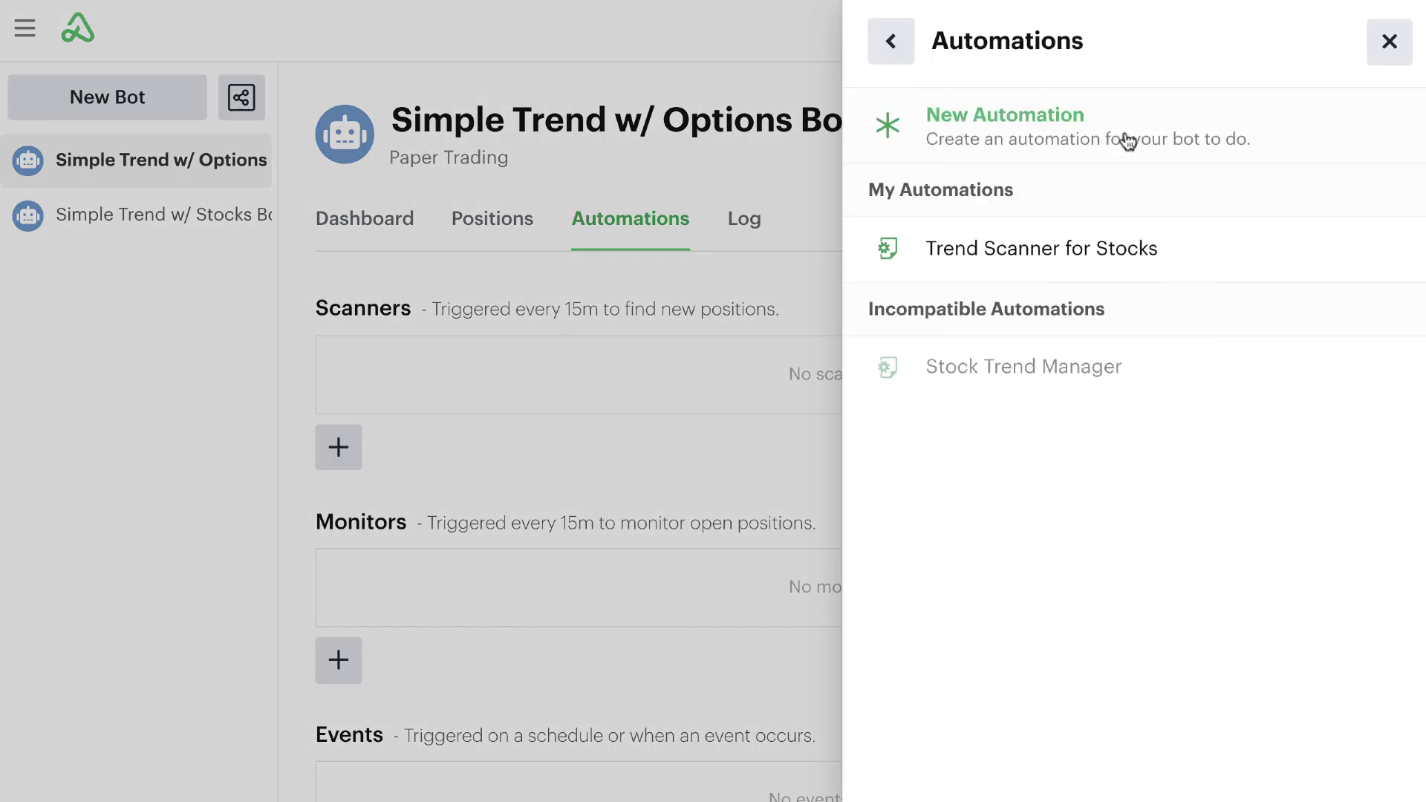
mouse_move(1199, 250)
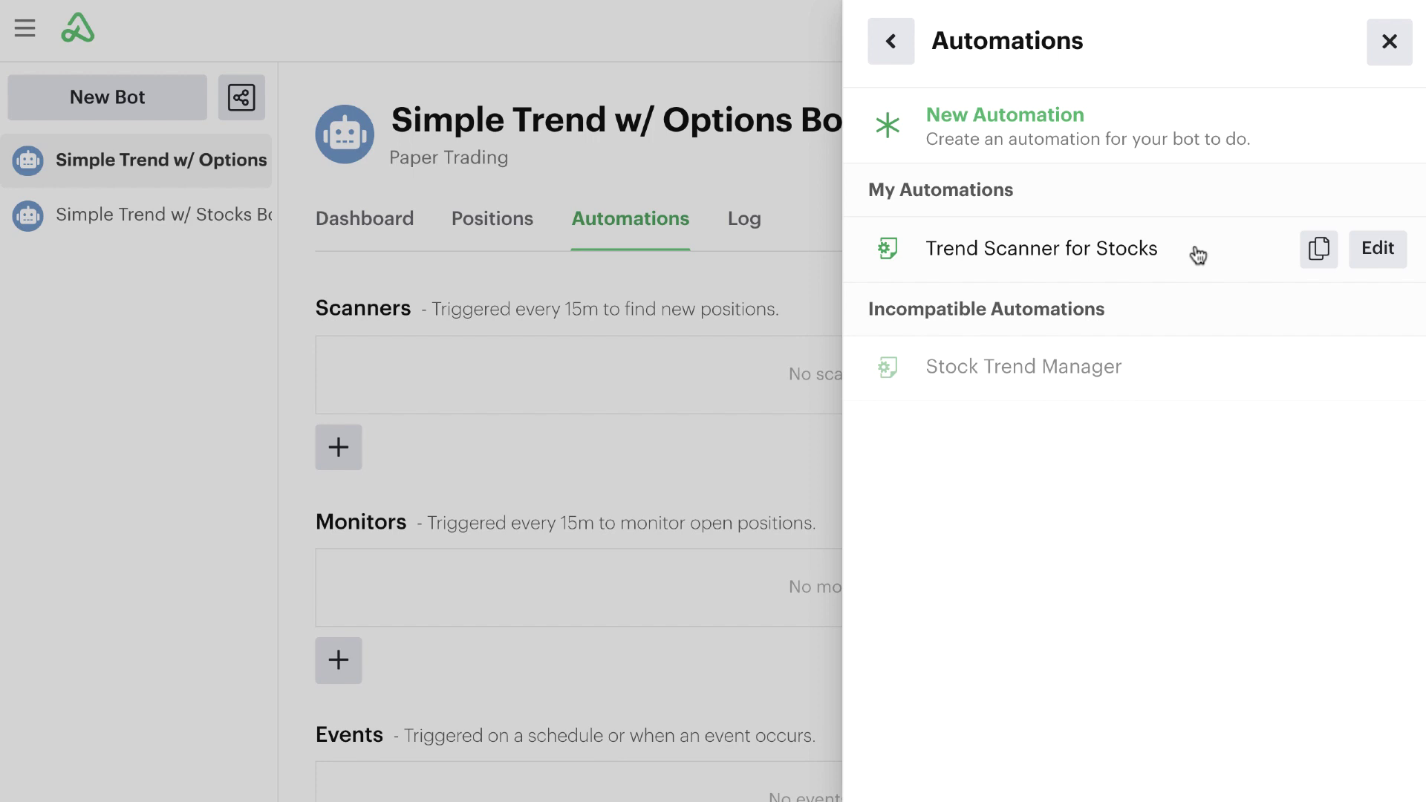
click(1318, 253)
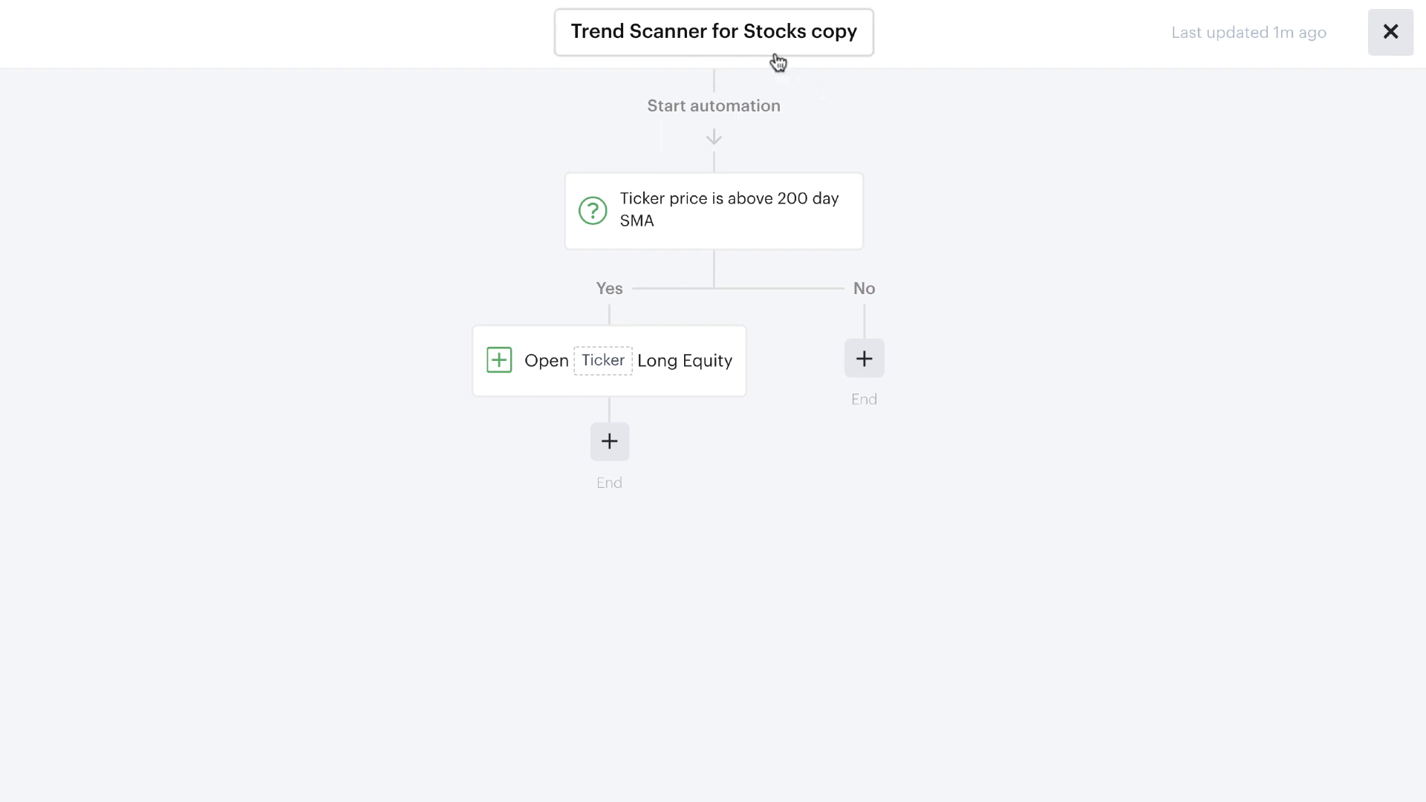
Rename the copied automation "Trend Scanner for Options (Put Credit Spread)" and add it to My Library.
click(754, 43)
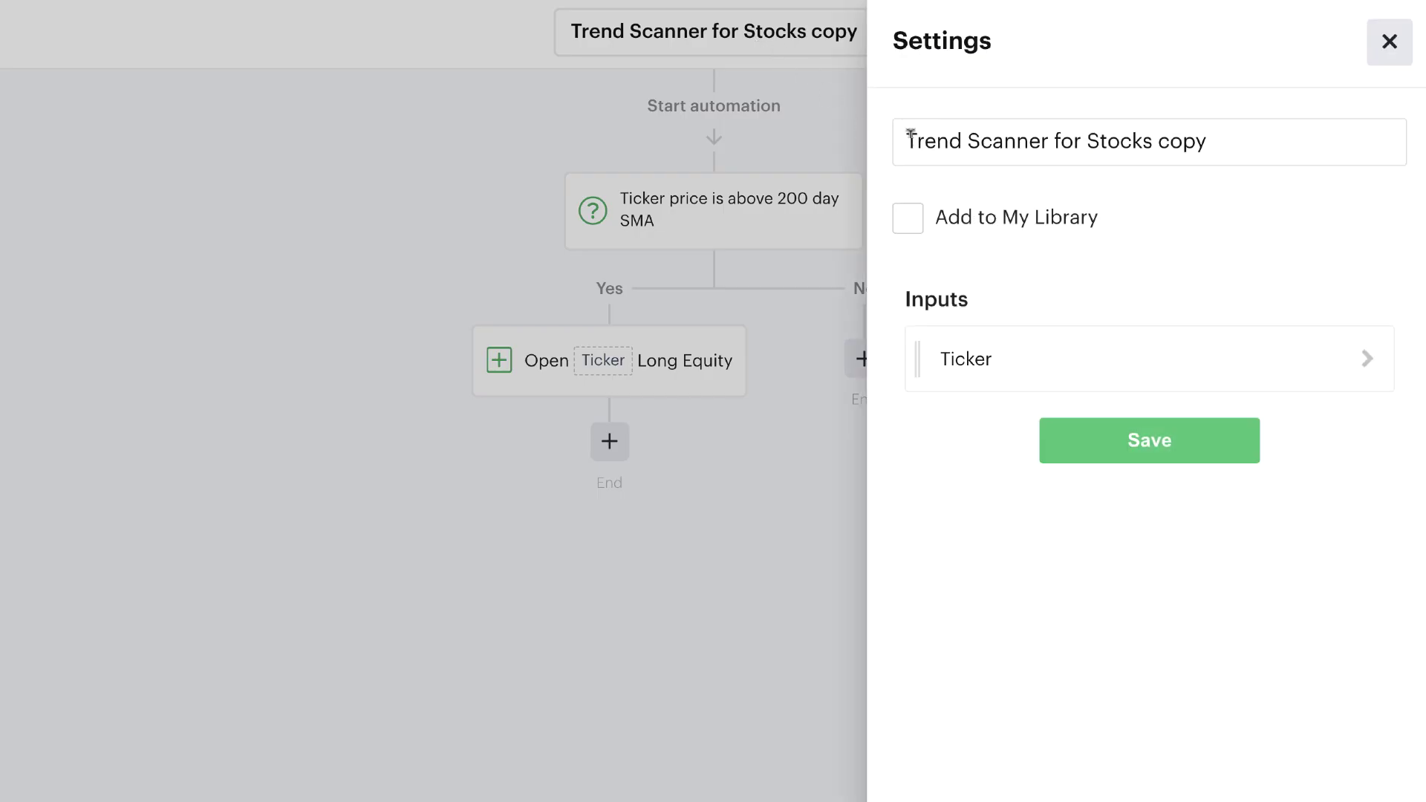
drag(1087, 139, 1211, 134)
text(Op)
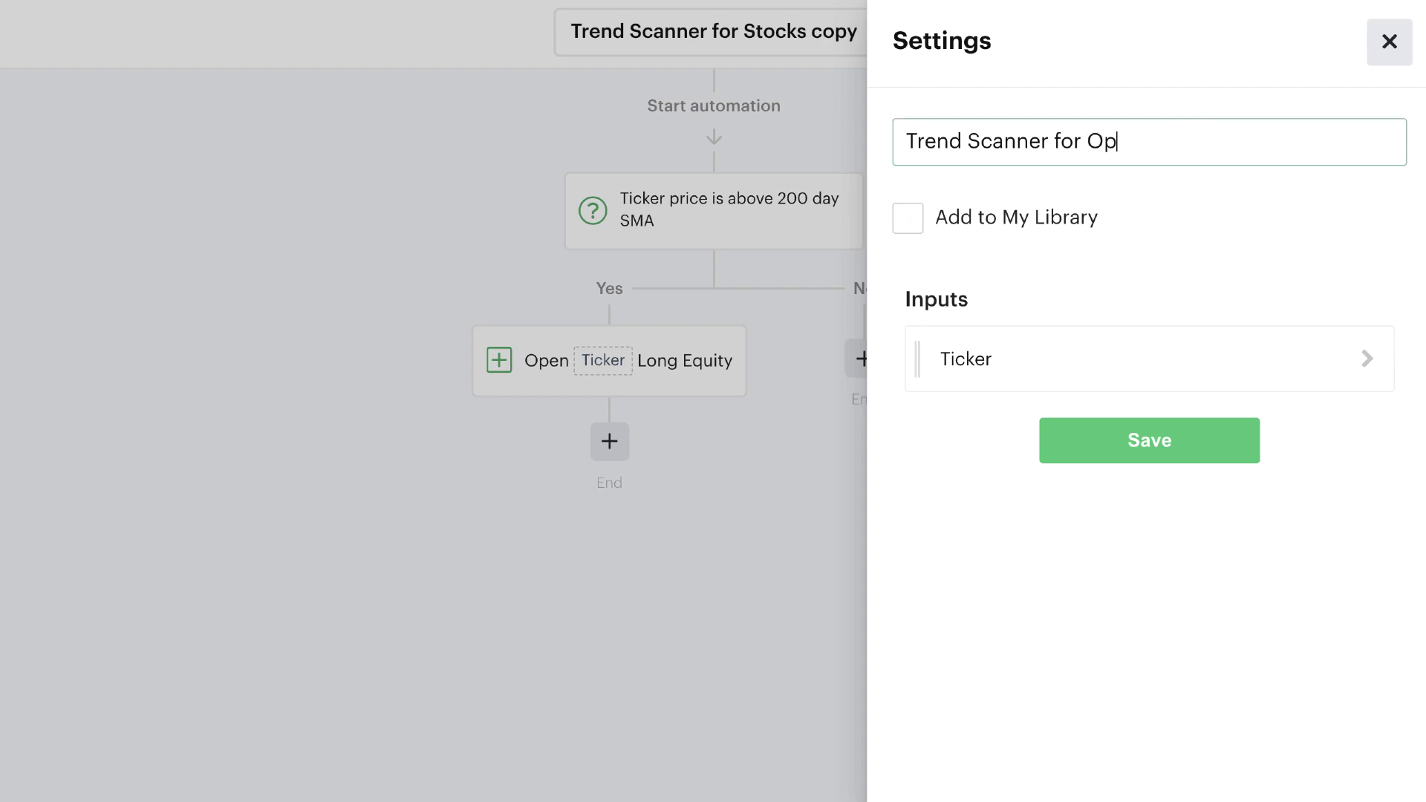
text(tions (Put Credit Spread))
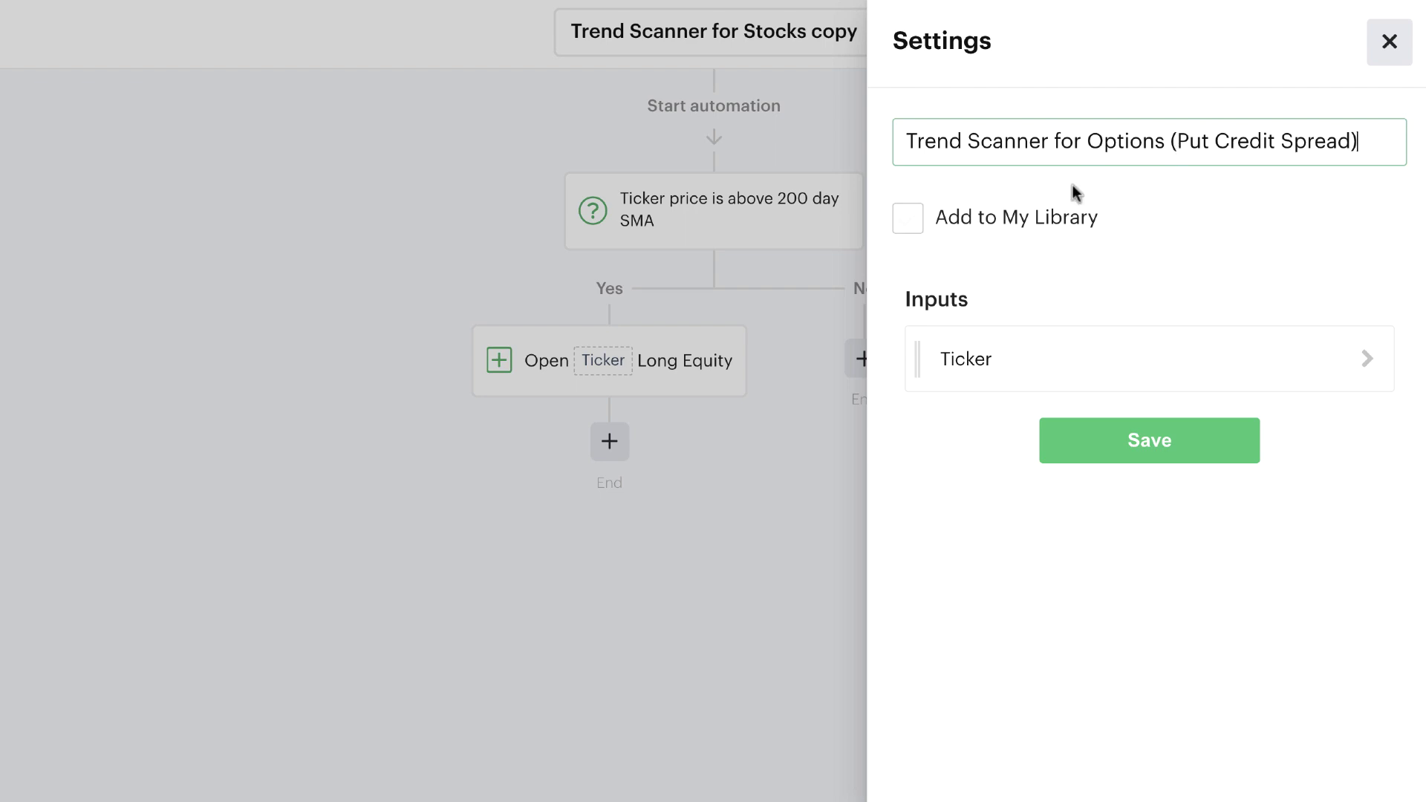
click(911, 225)
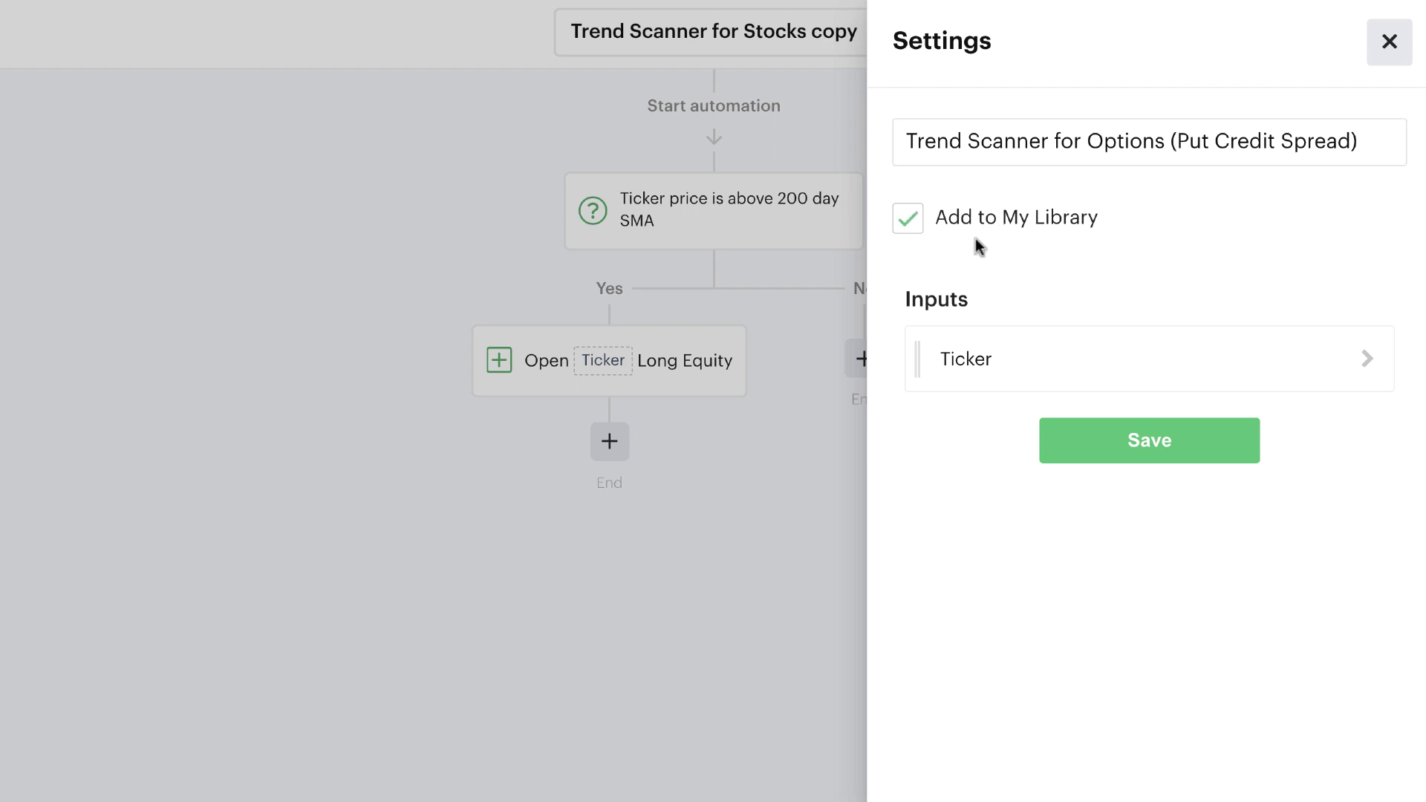
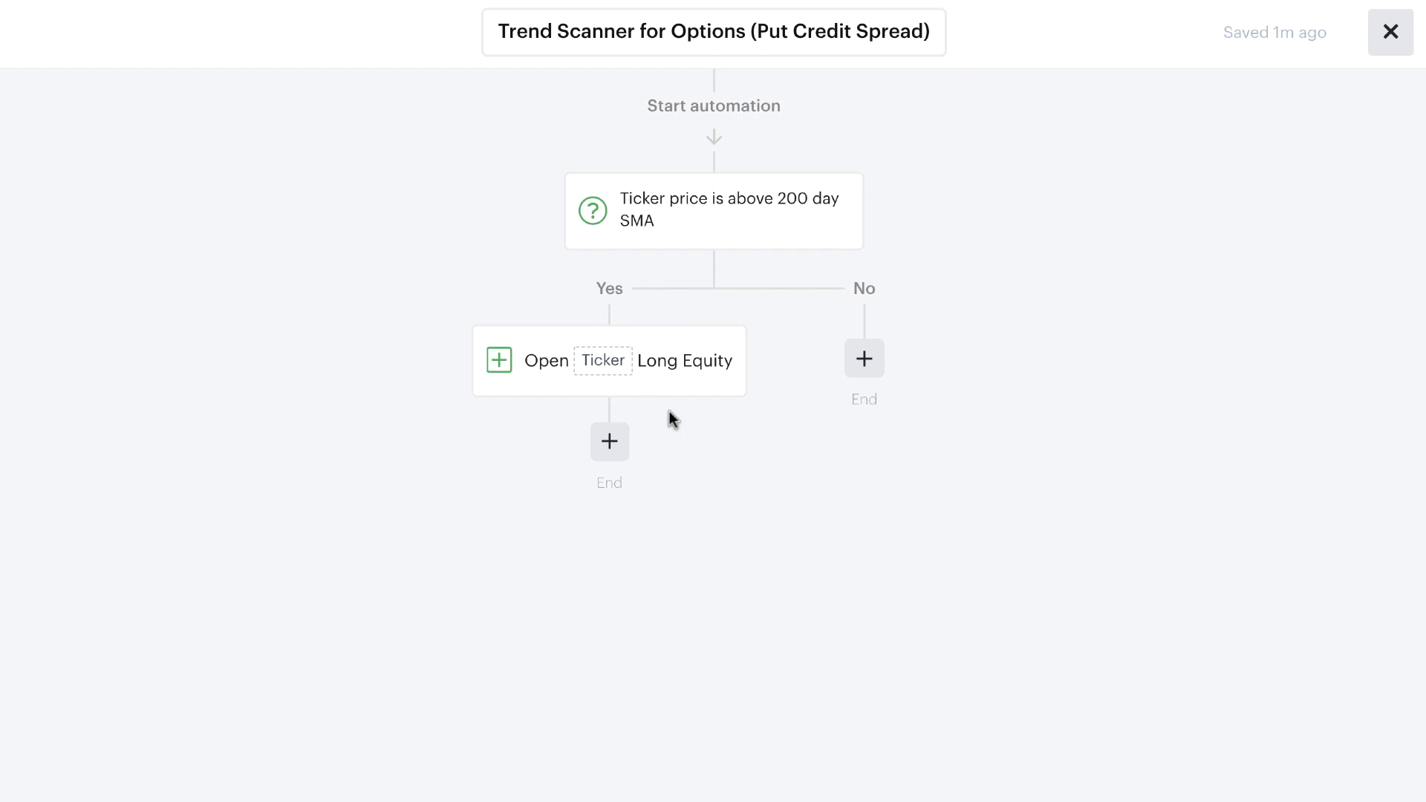
Delete the Open Ticker Long Equity action from the Yes branch of the 200 day SMA decision.
click(713, 361)
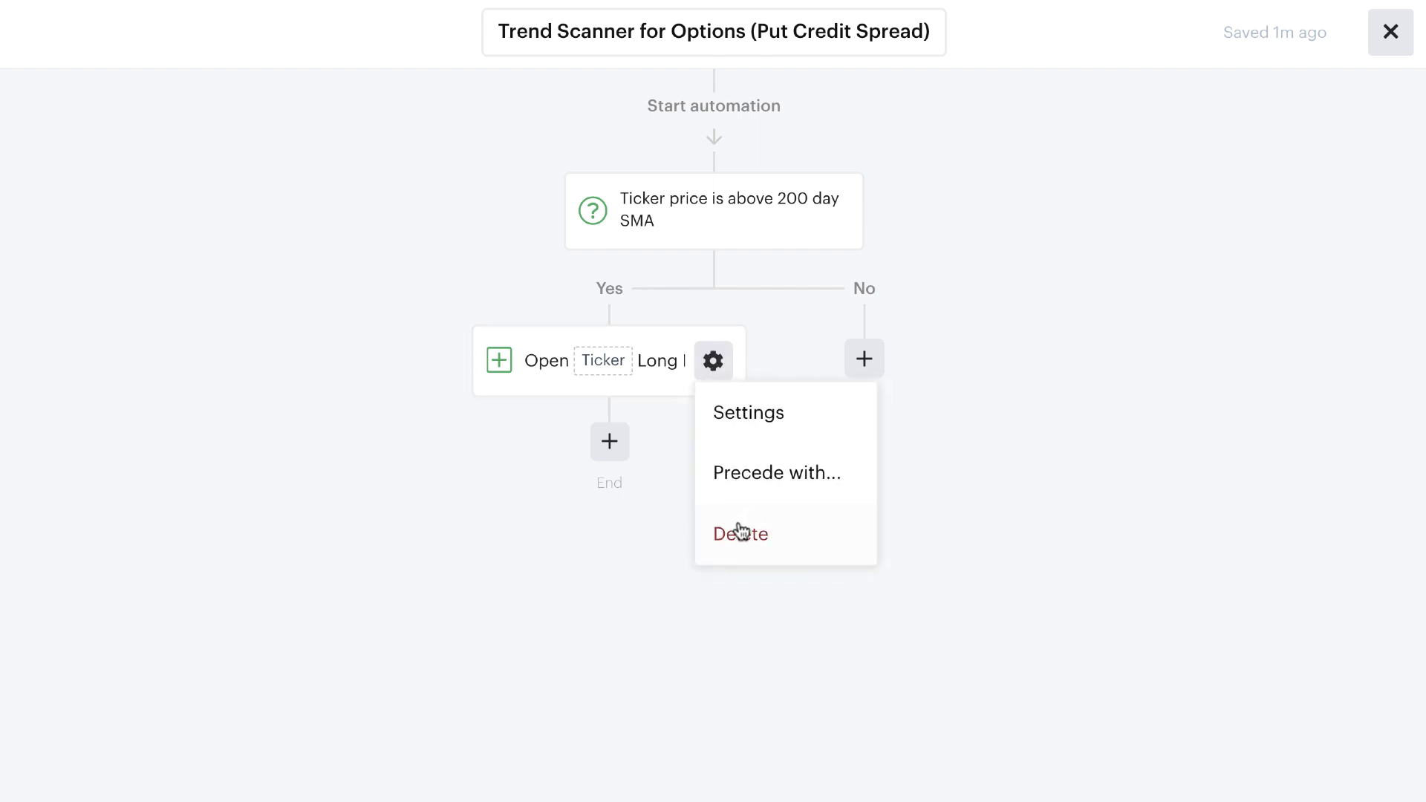
click(739, 530)
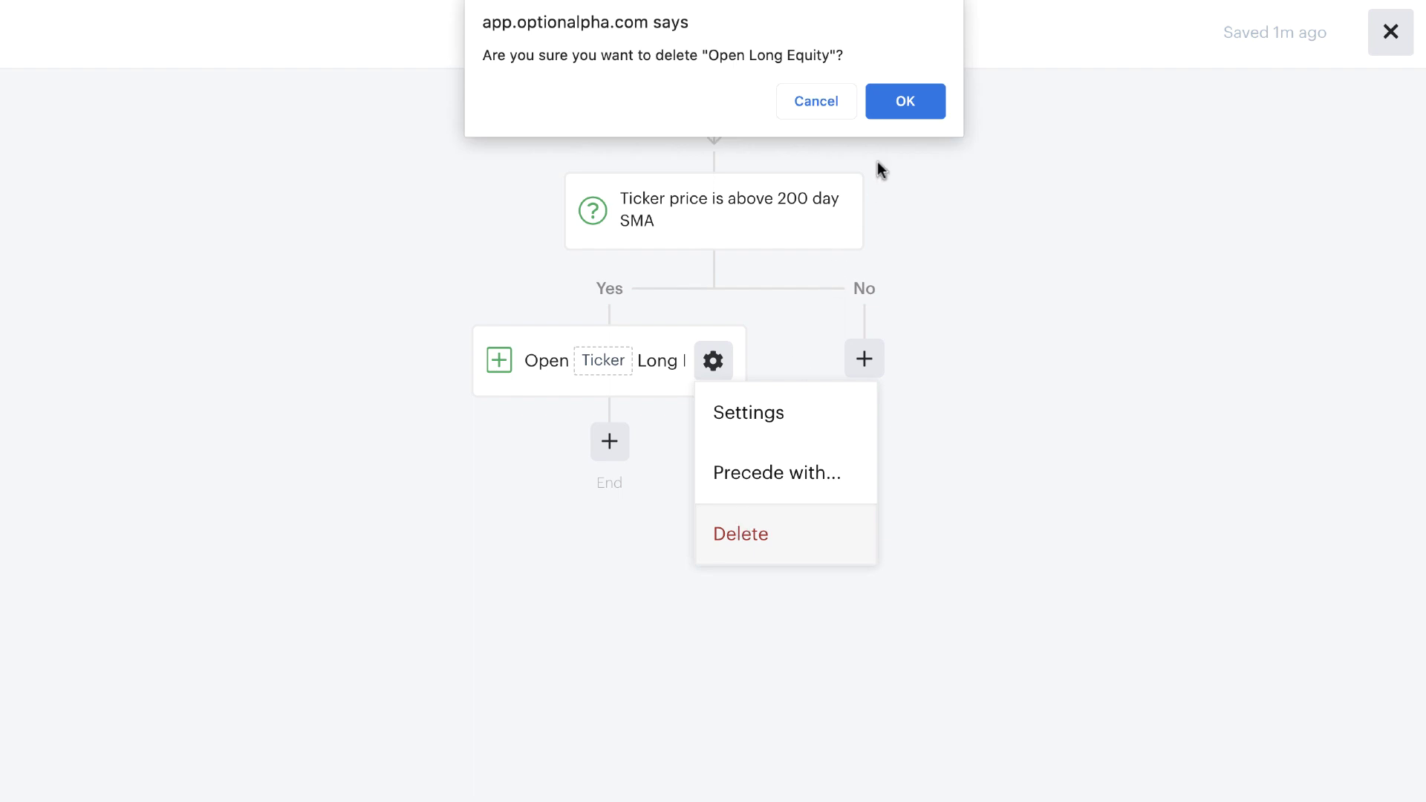
click(906, 102)
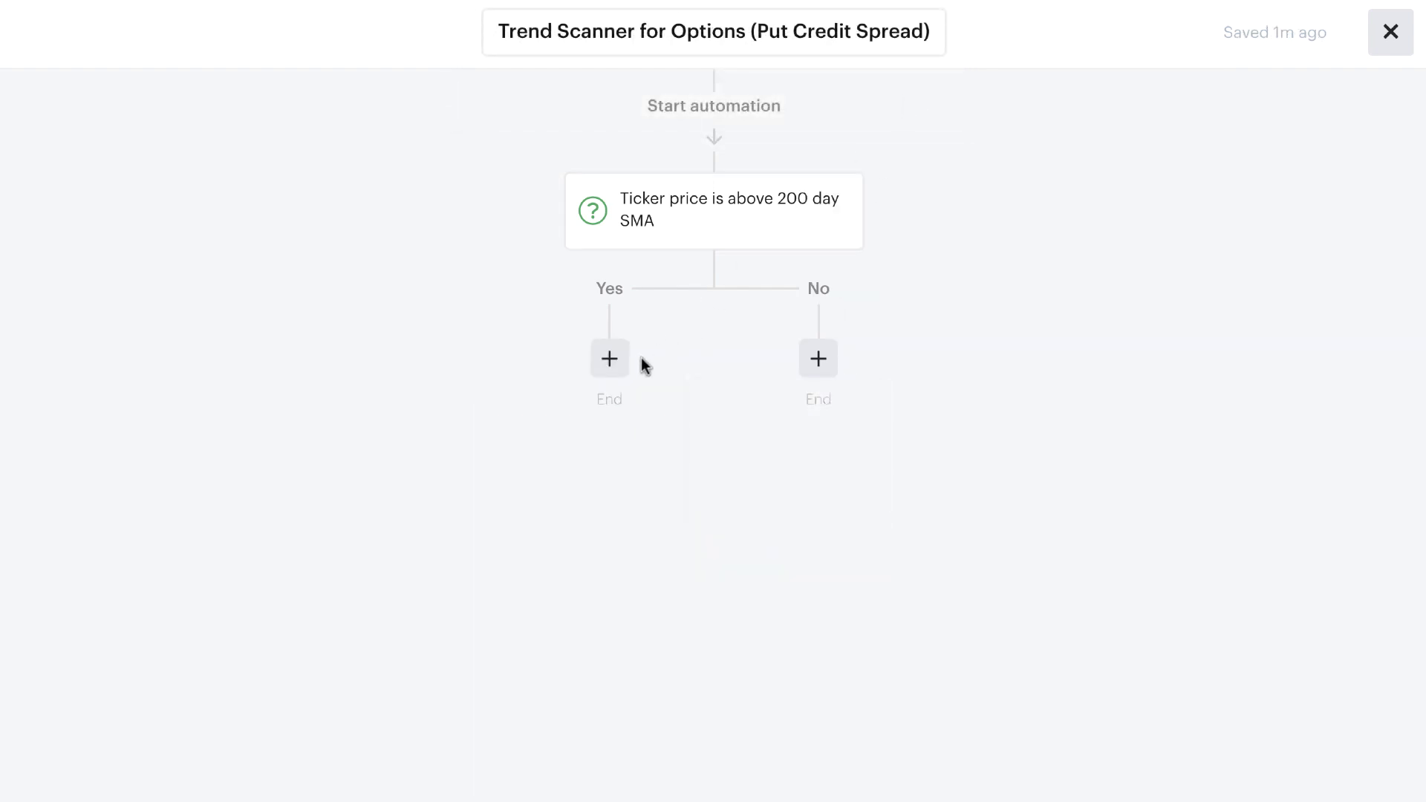
Add an action opening a short put spread to the Yes branch, with its symbol linked to the Ticker input.
click(609, 360)
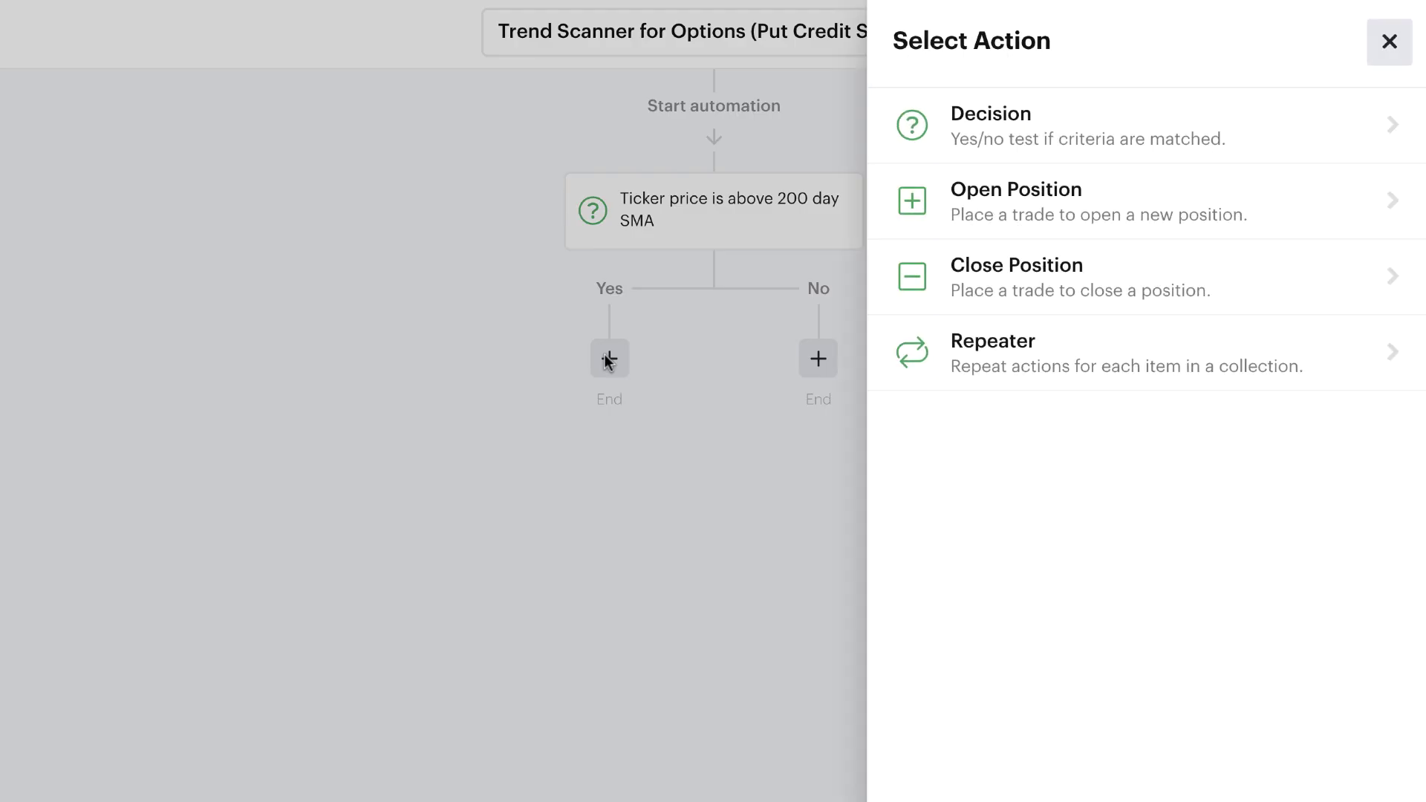
click(1044, 206)
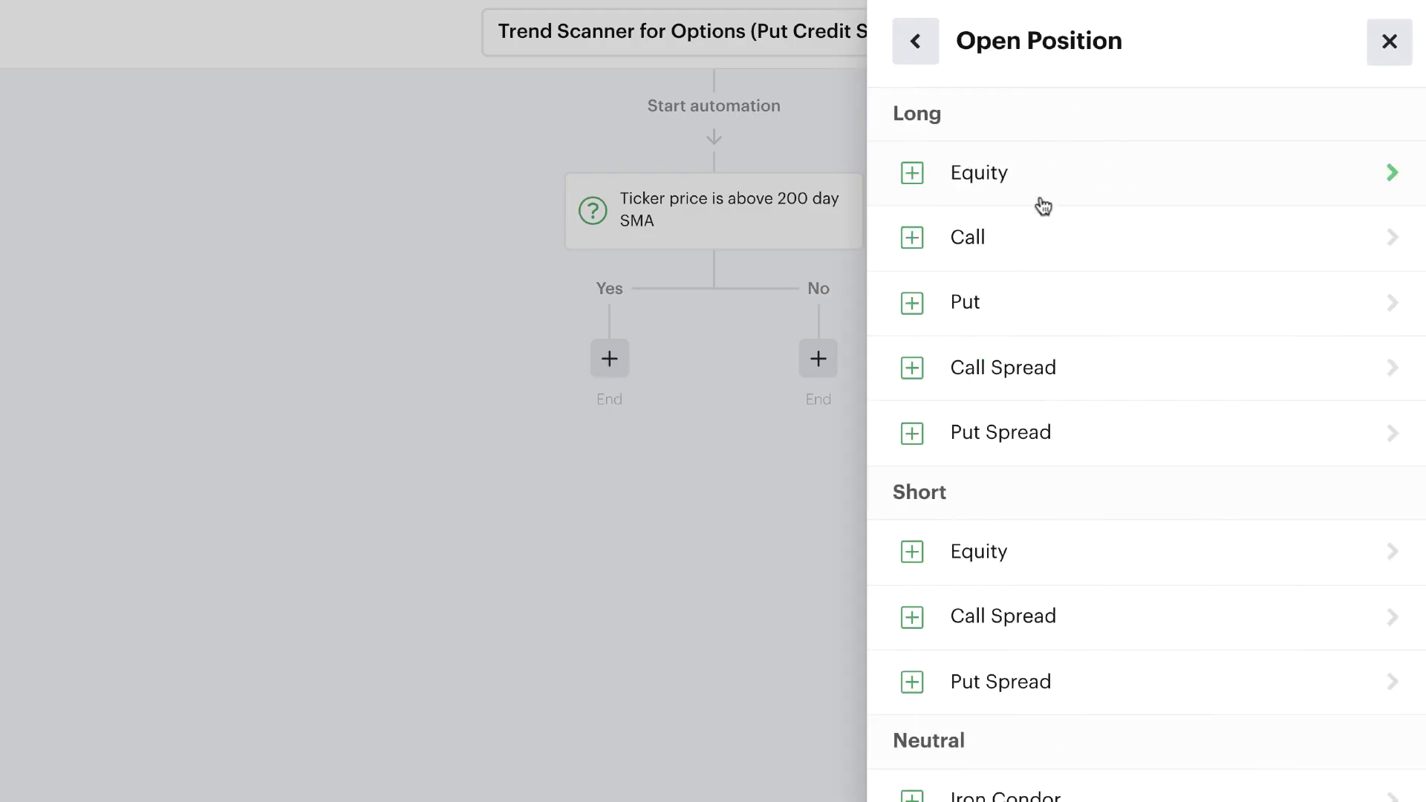
click(1088, 683)
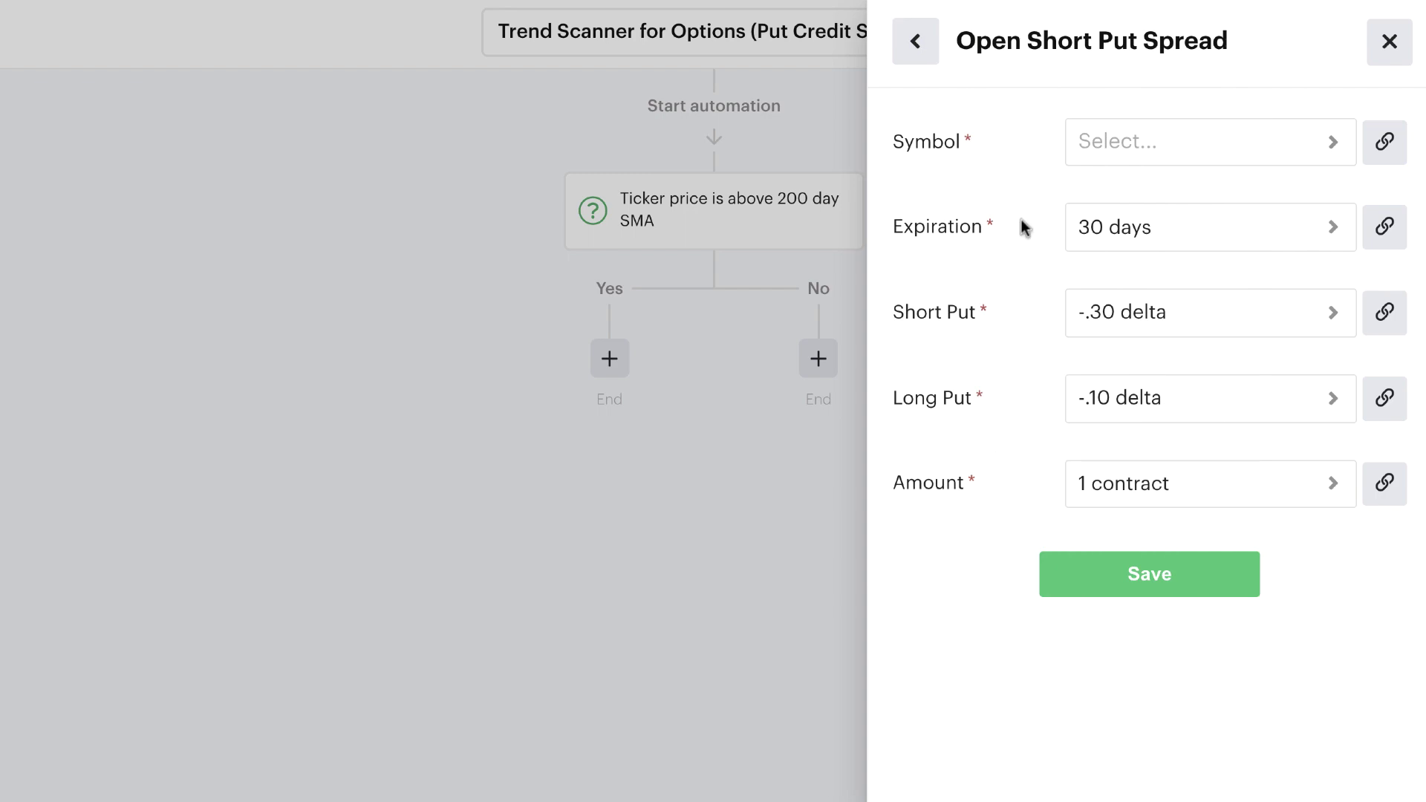
click(1165, 158)
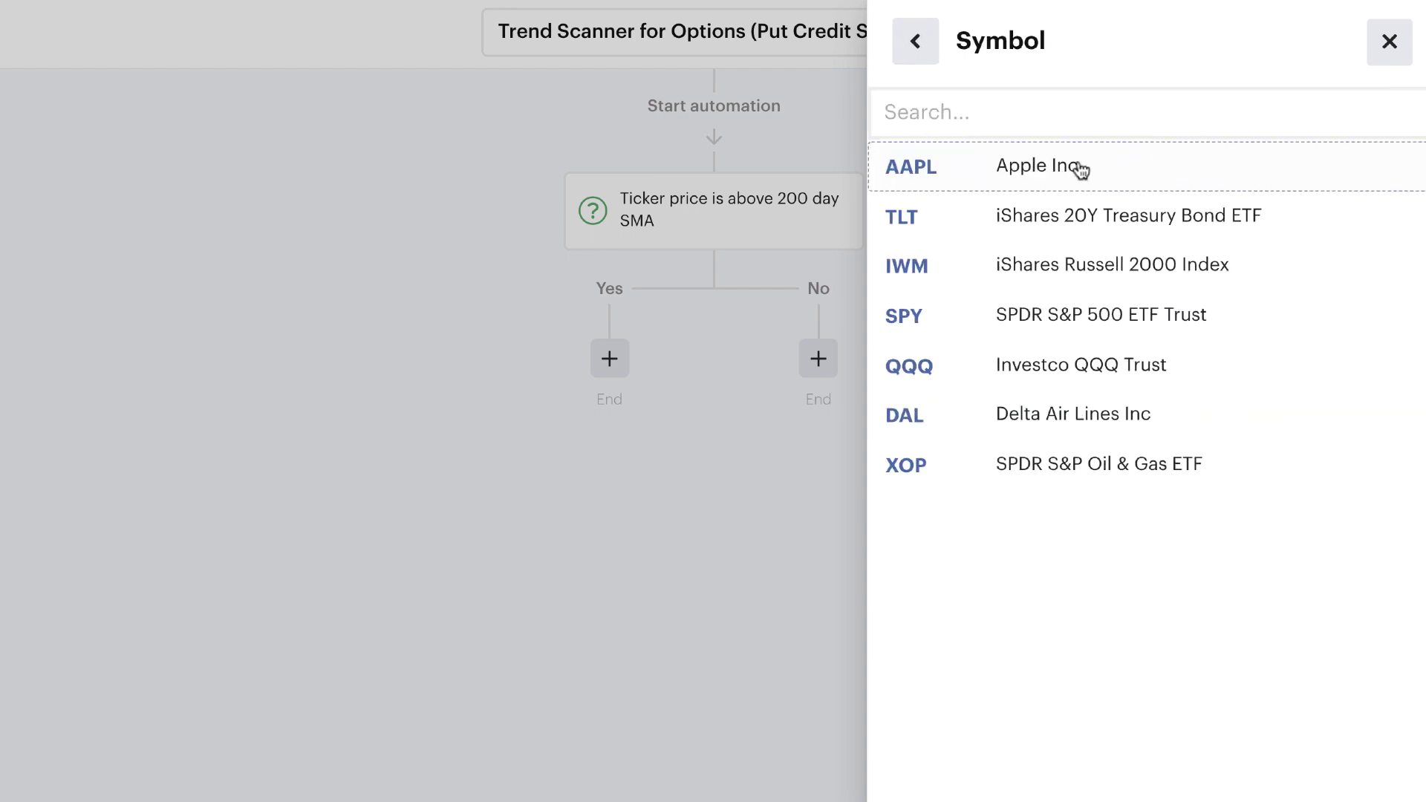
click(918, 45)
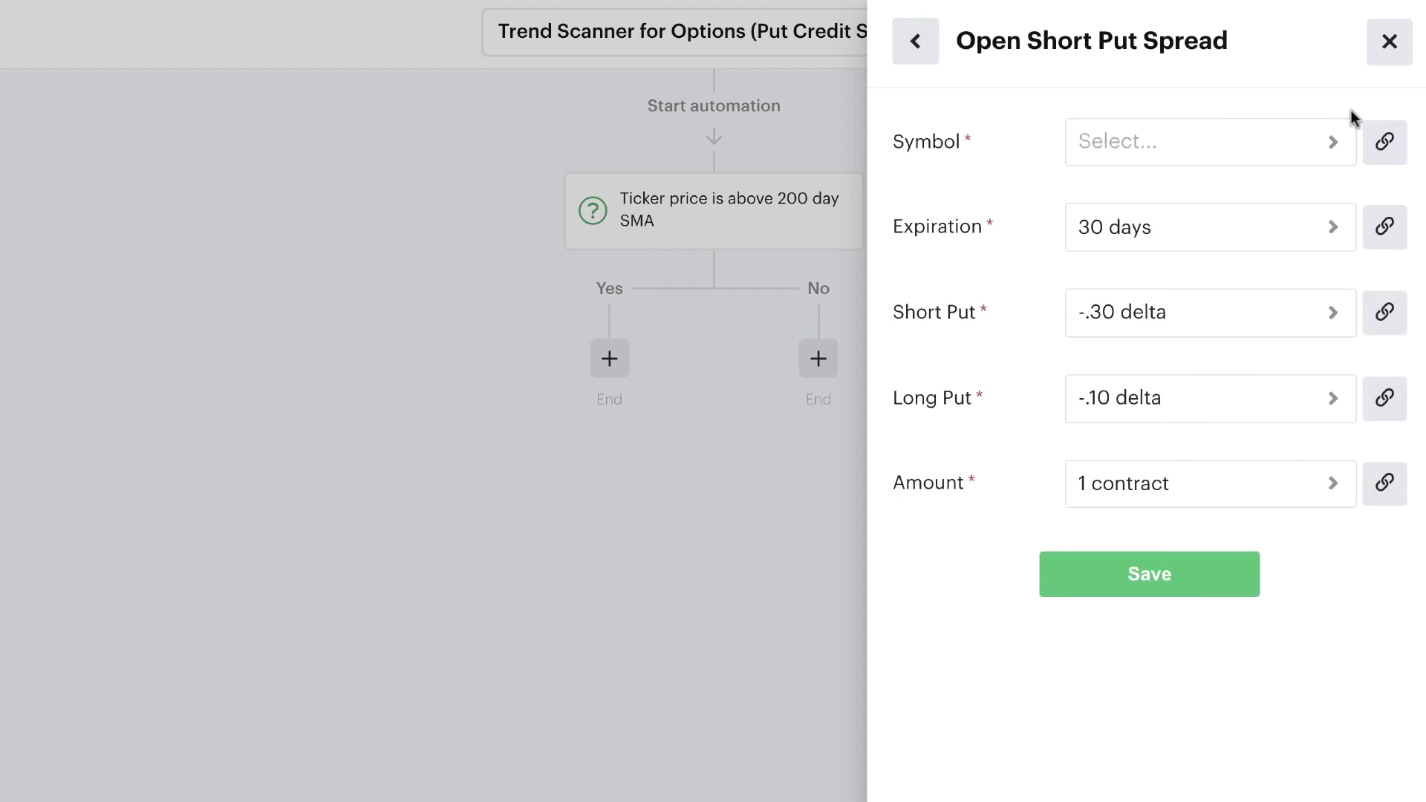
click(1384, 145)
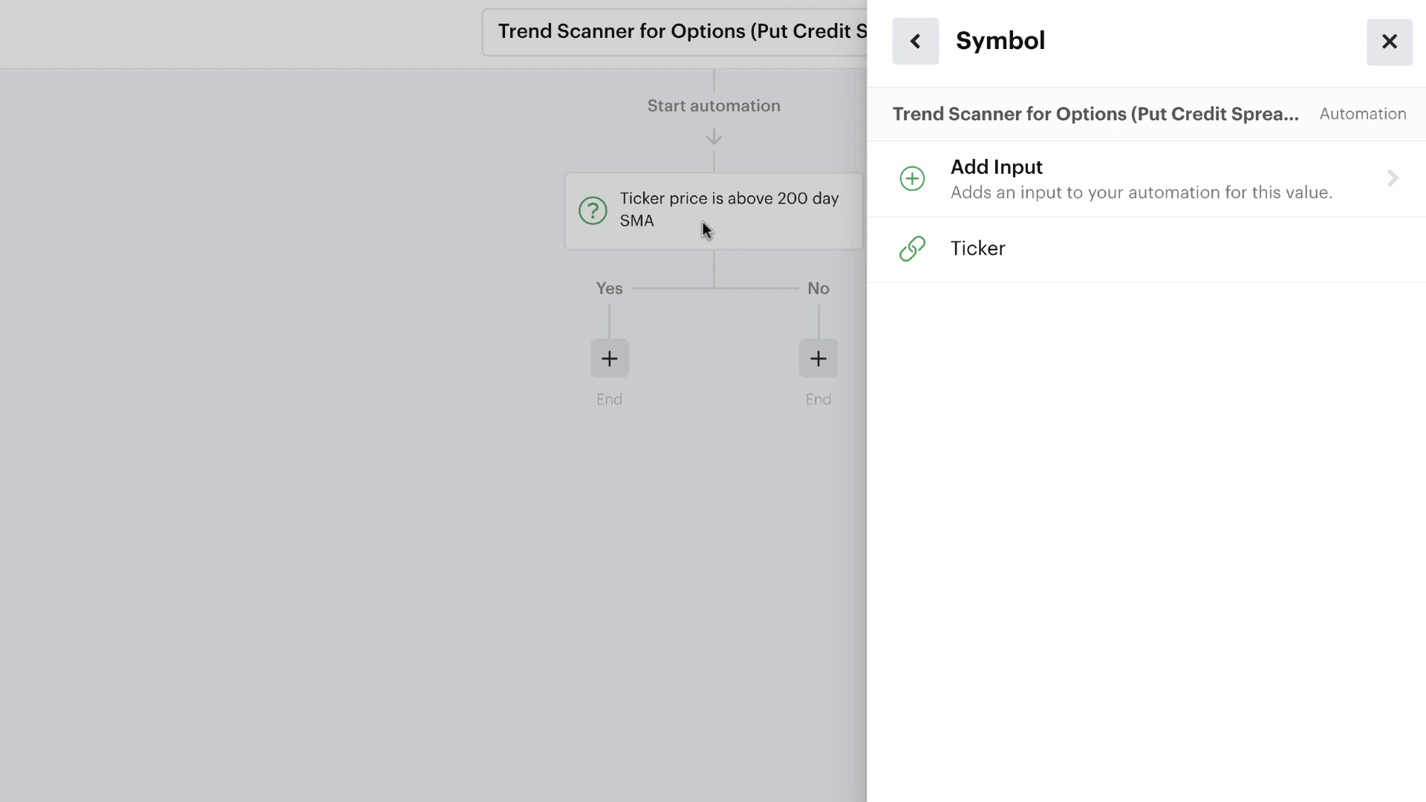
click(1034, 255)
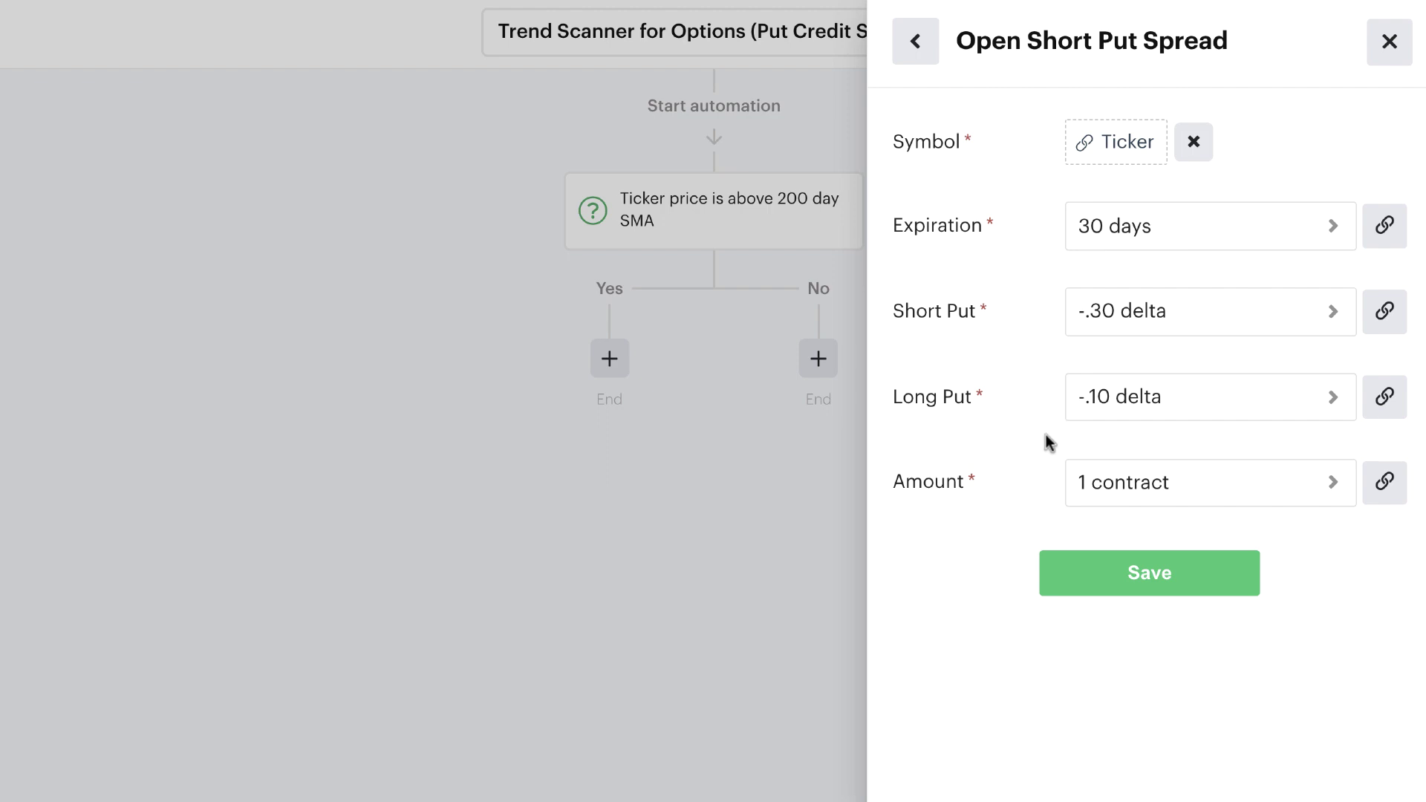
Save the short put spread action with its default expiration, strikes and amount, and close the automation editor.
click(1137, 321)
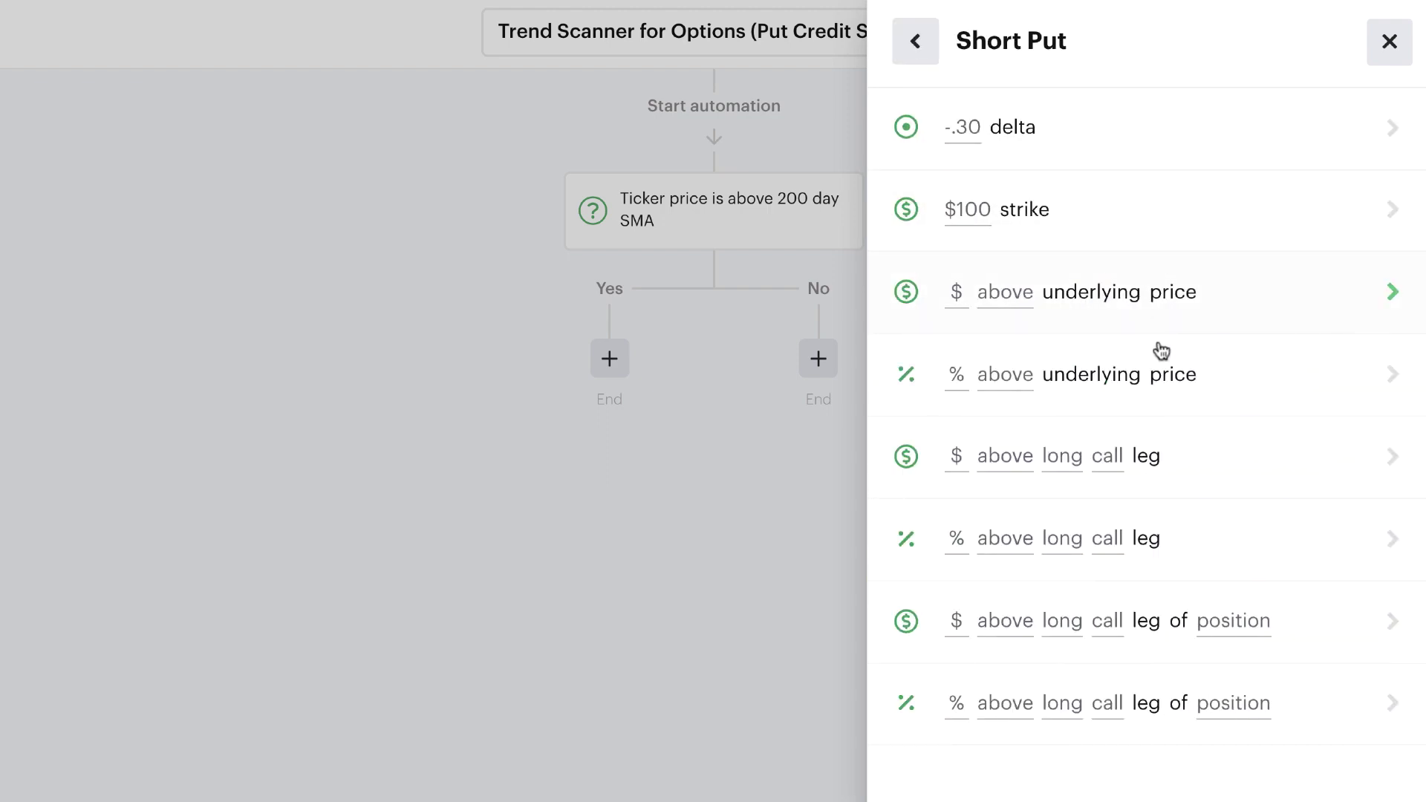
click(919, 45)
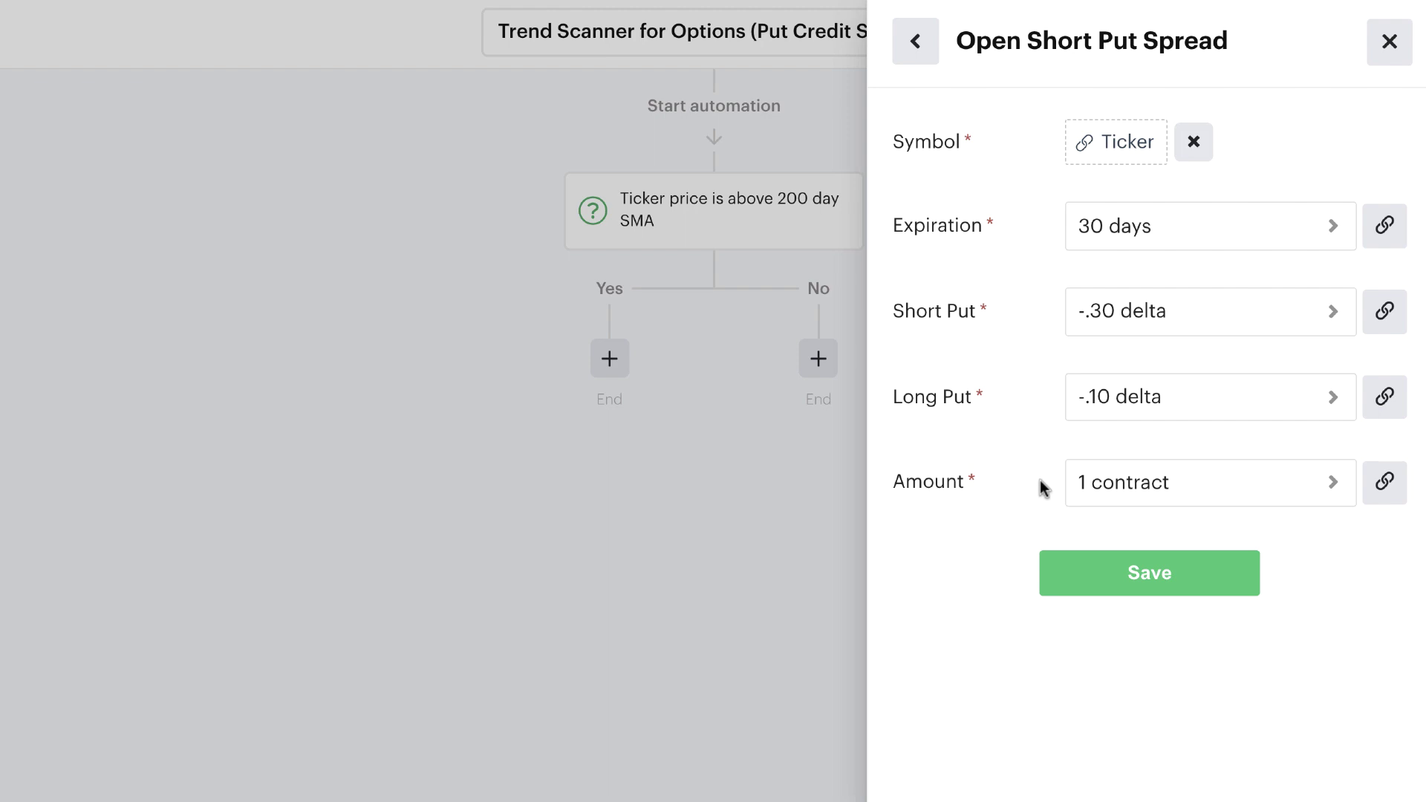
click(1119, 575)
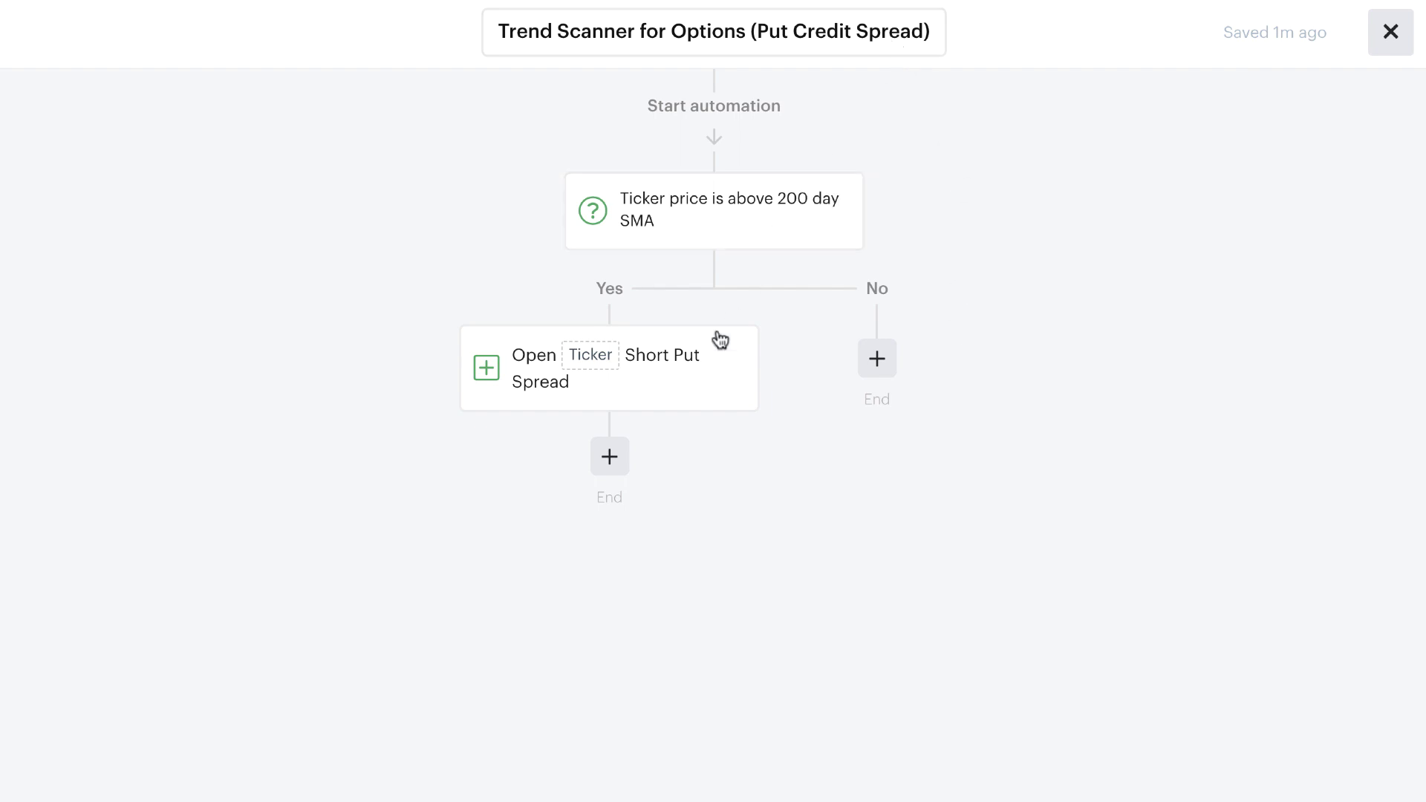
mouse_move(672, 399)
click(1392, 37)
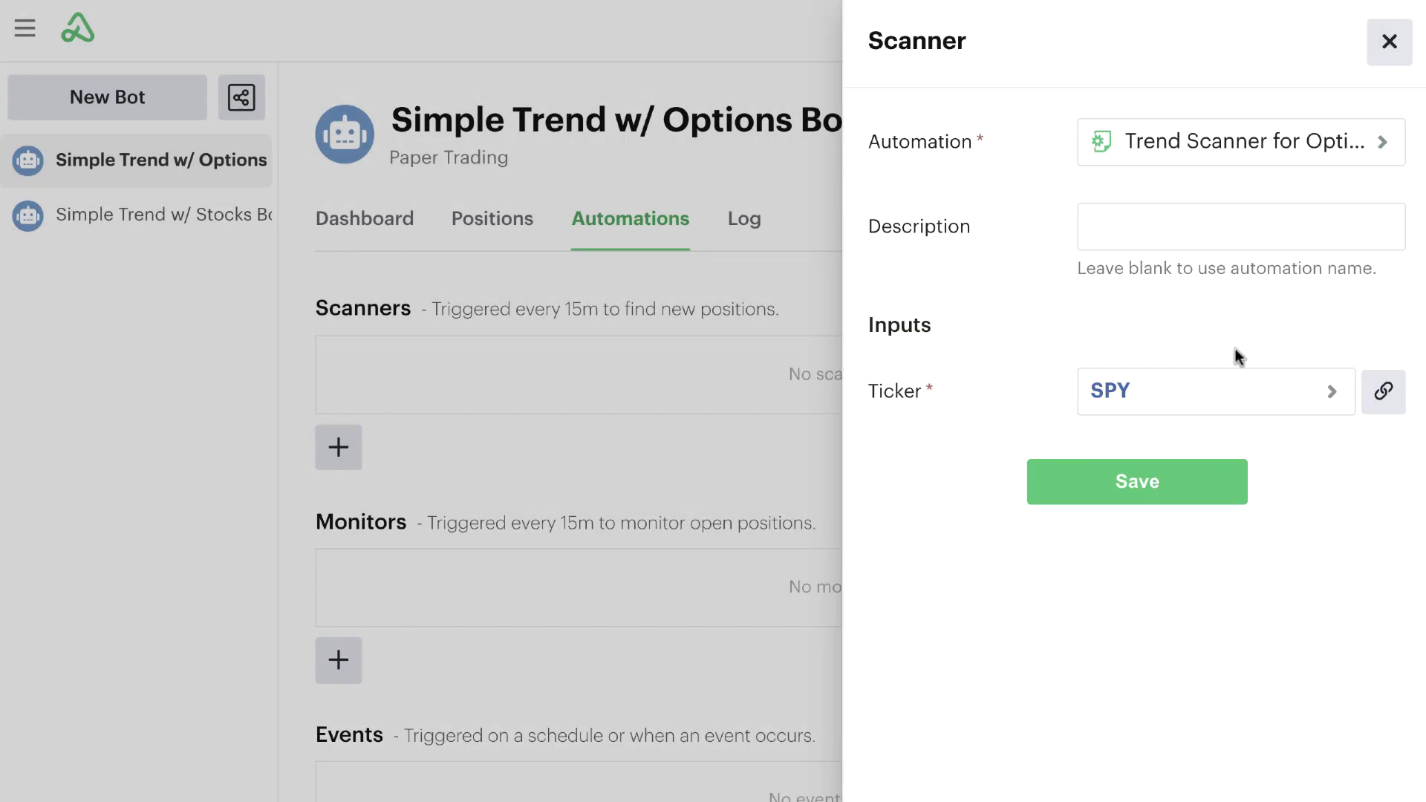
Set the scanner's ticker to QQQ, describe it as "QQQ Trend Scanner", and save it to the bot.
click(1235, 405)
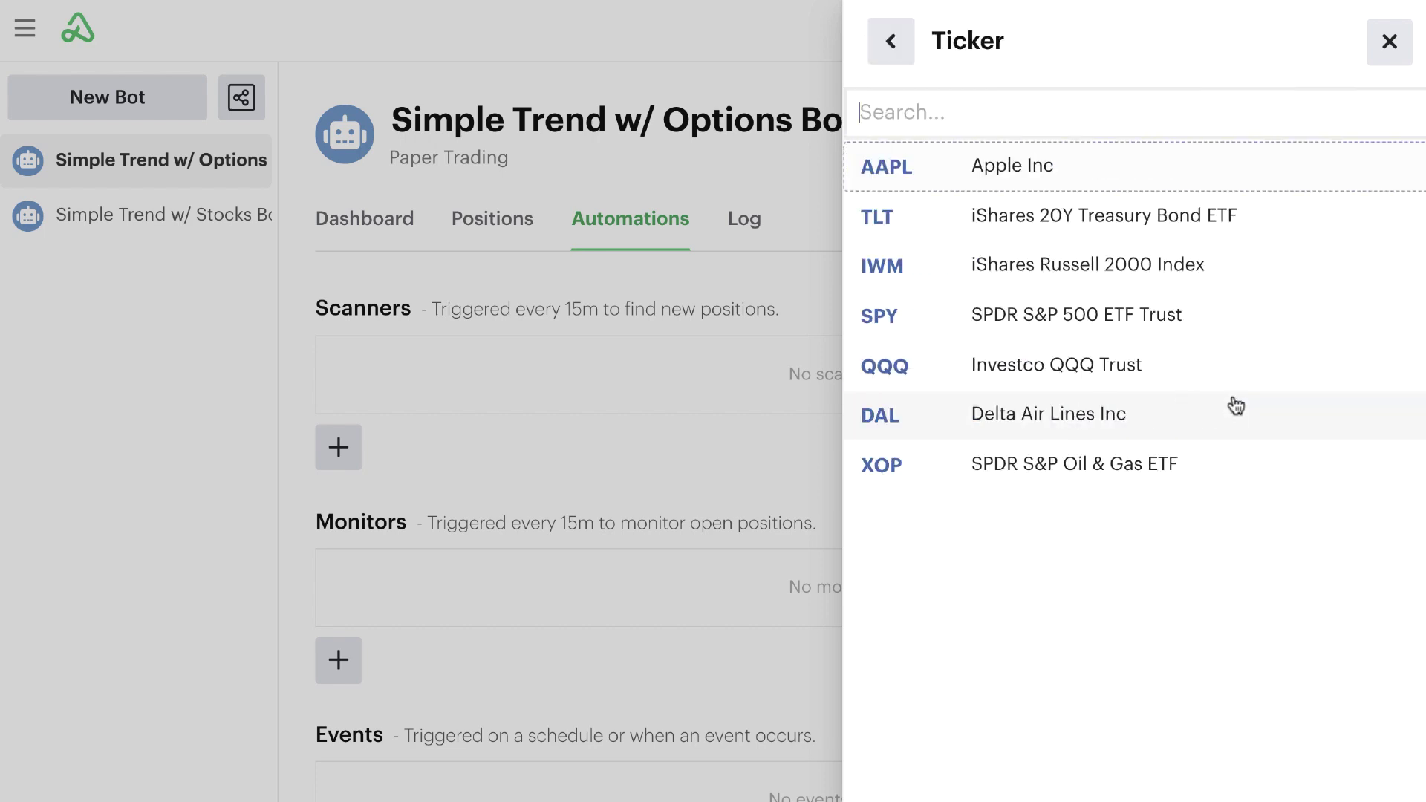
click(1216, 364)
click(1189, 219)
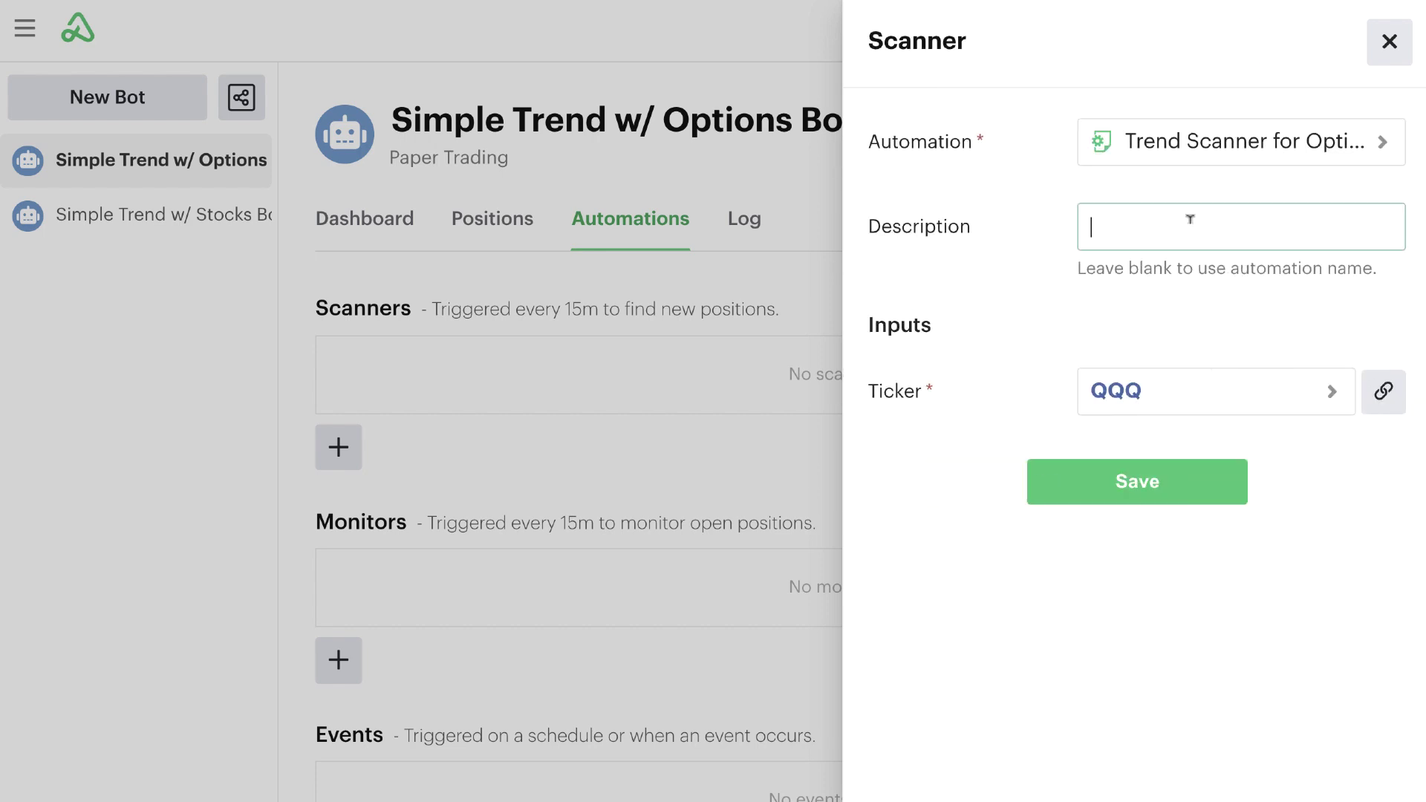
text(QQQ Trend Scanner)
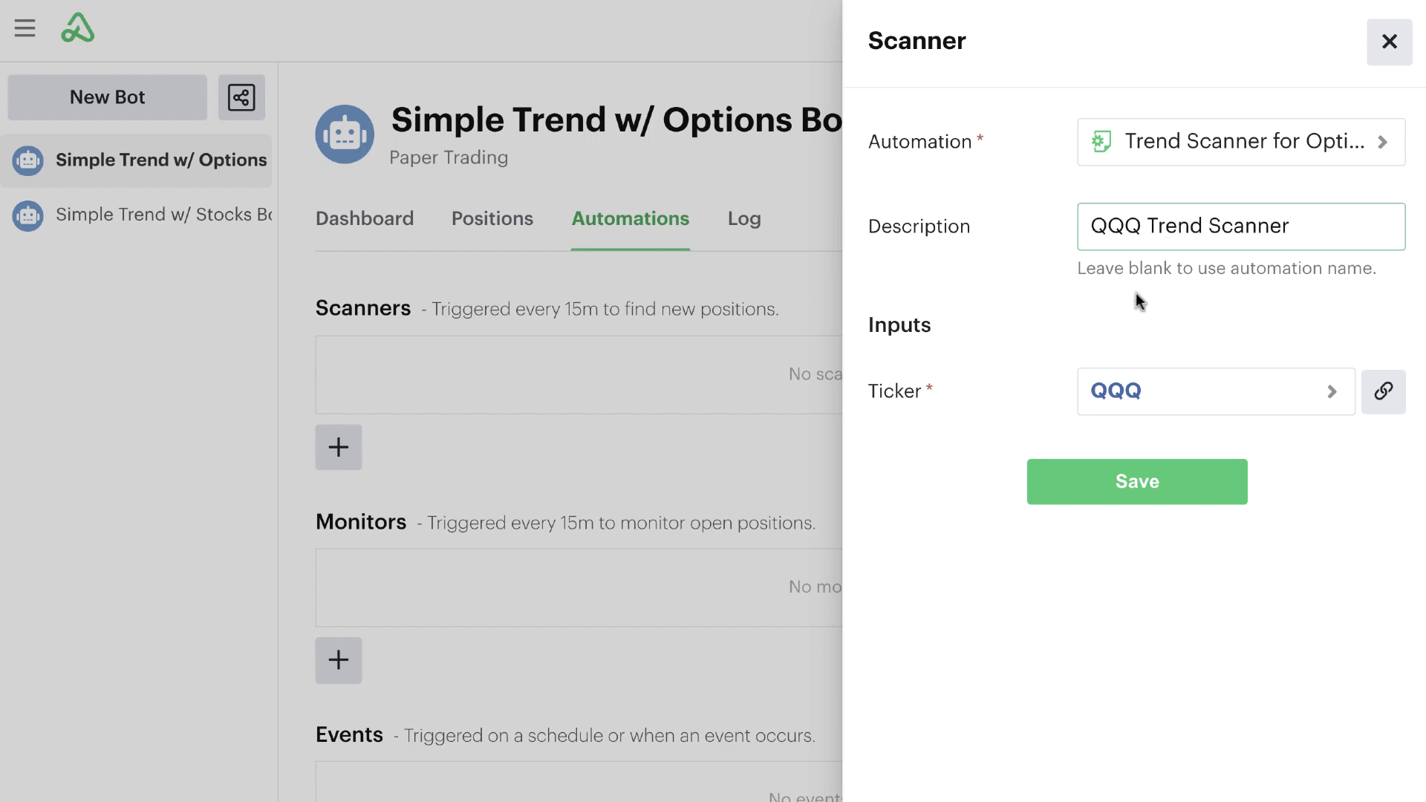
click(1134, 468)
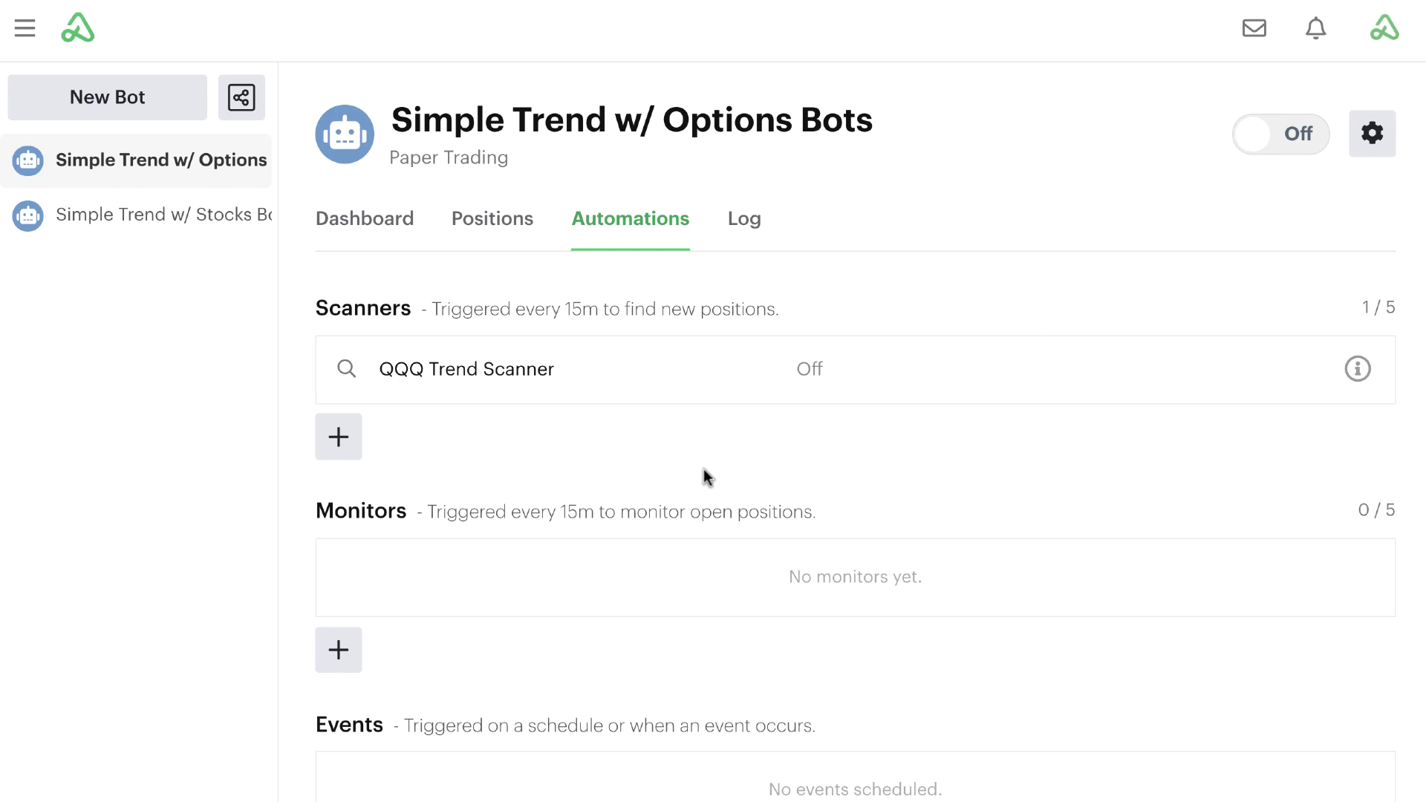
Start adding a monitor to the bot and review the flow of the existing Stock Trend Manager automation.
mouse_move(713, 369)
click(344, 650)
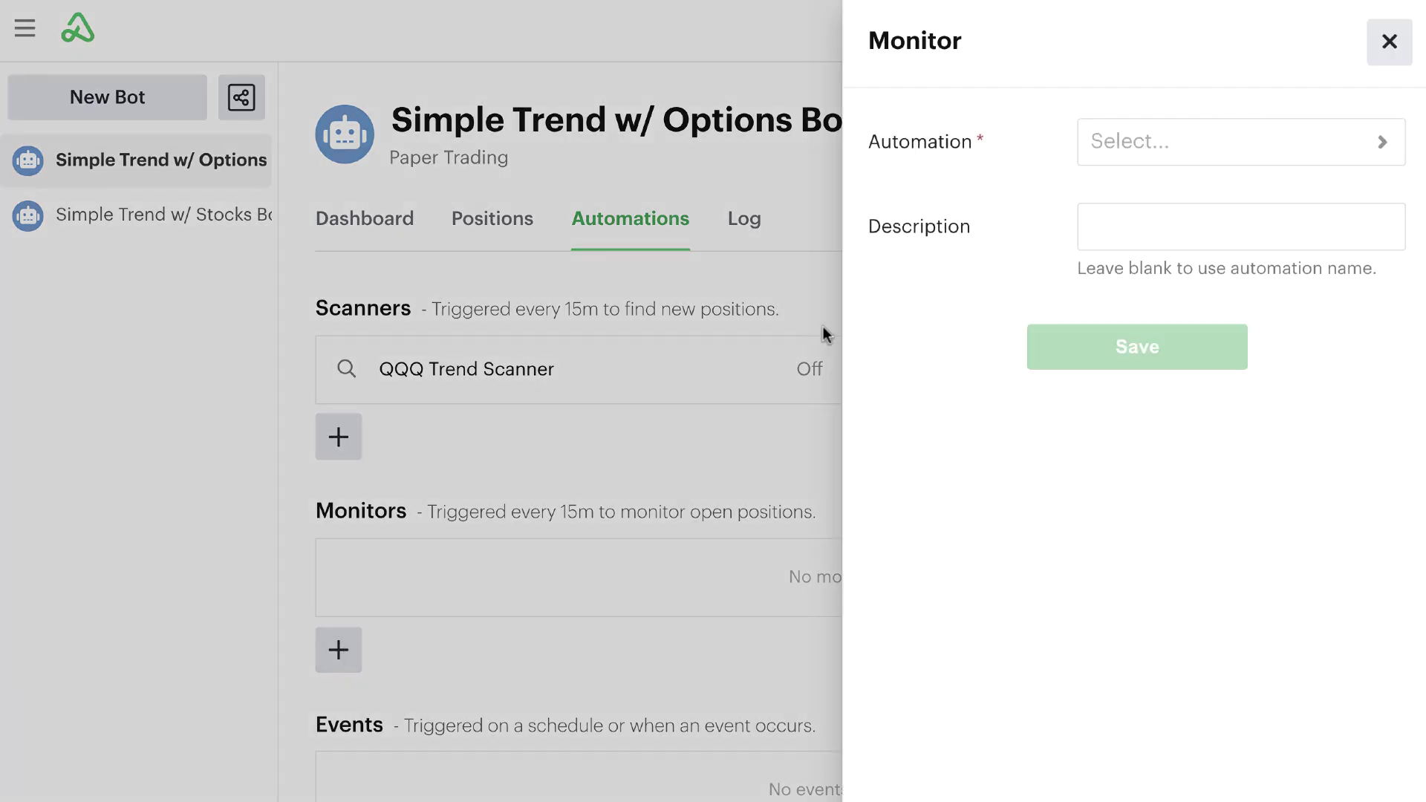
click(1220, 144)
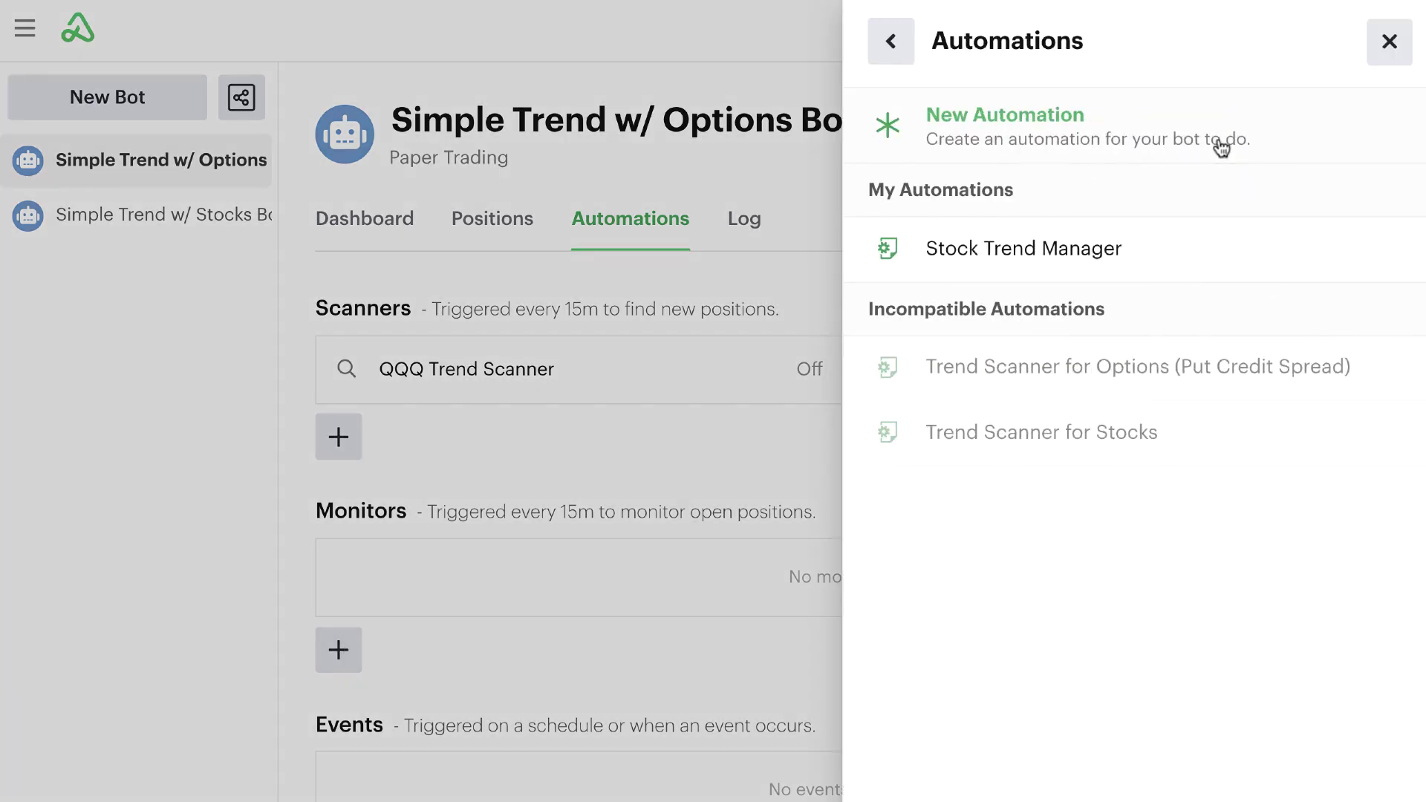
mouse_move(1232, 257)
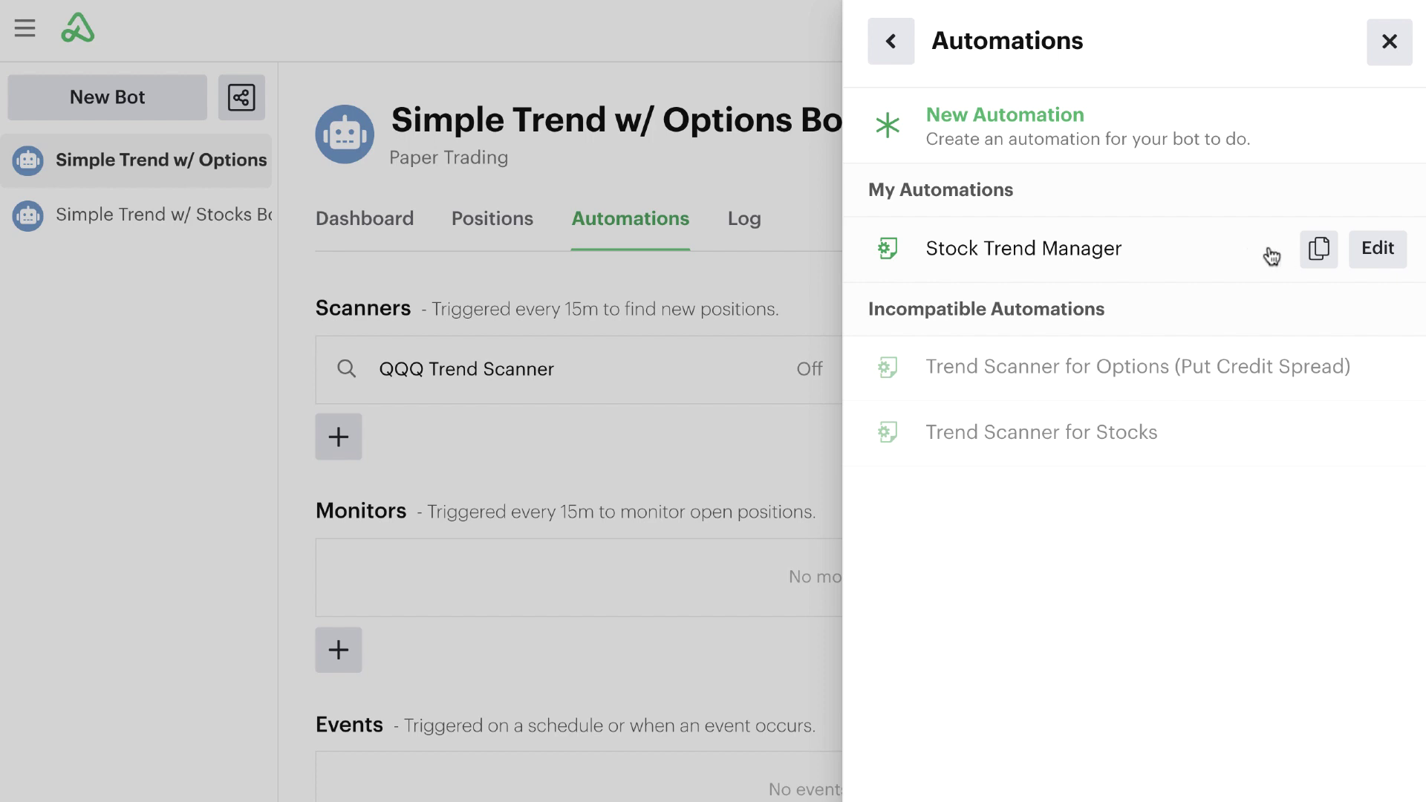
click(1379, 253)
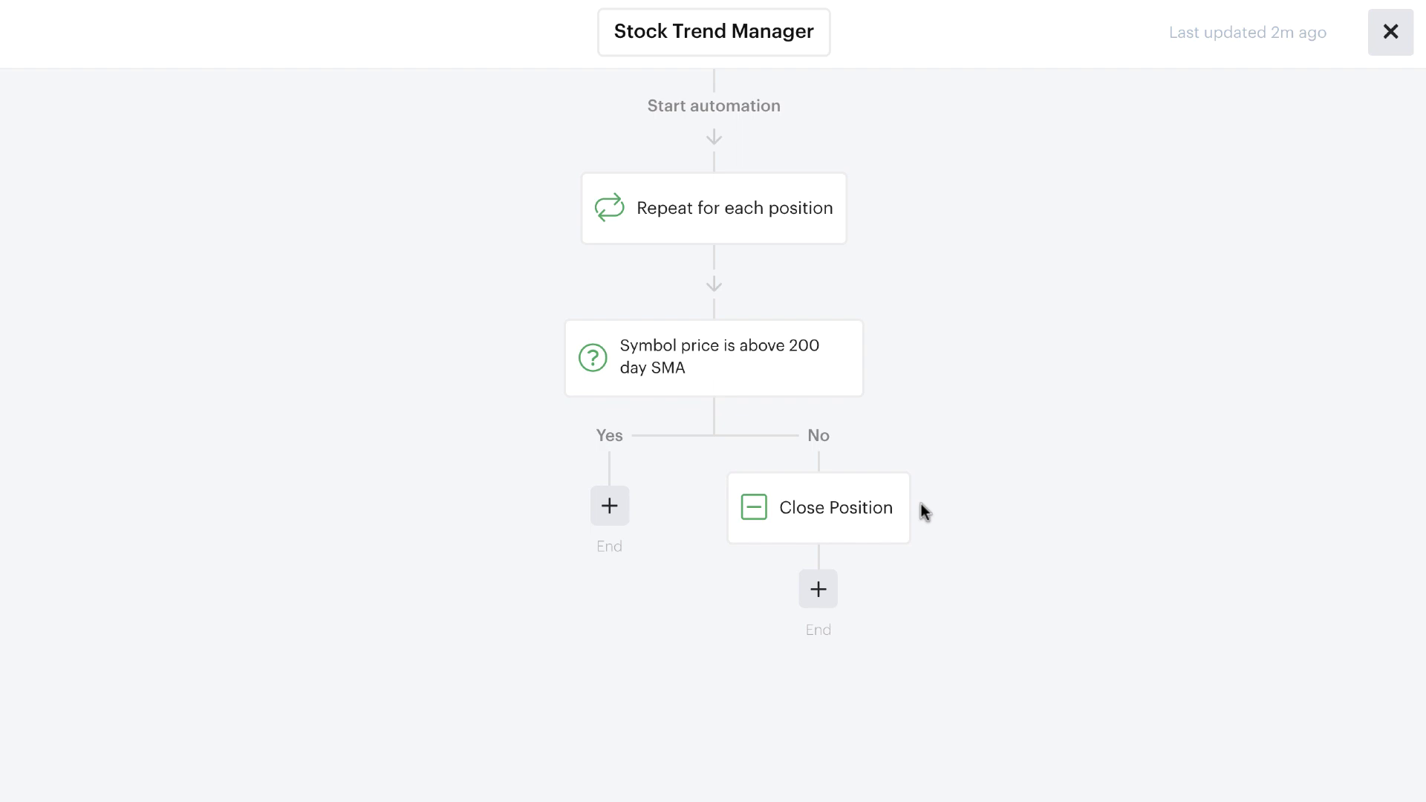
click(1394, 40)
Copy the Stock Trend Manager automation, name the copy "Put Credit Spread Manager", and add it to My Library.
mouse_move(1347, 260)
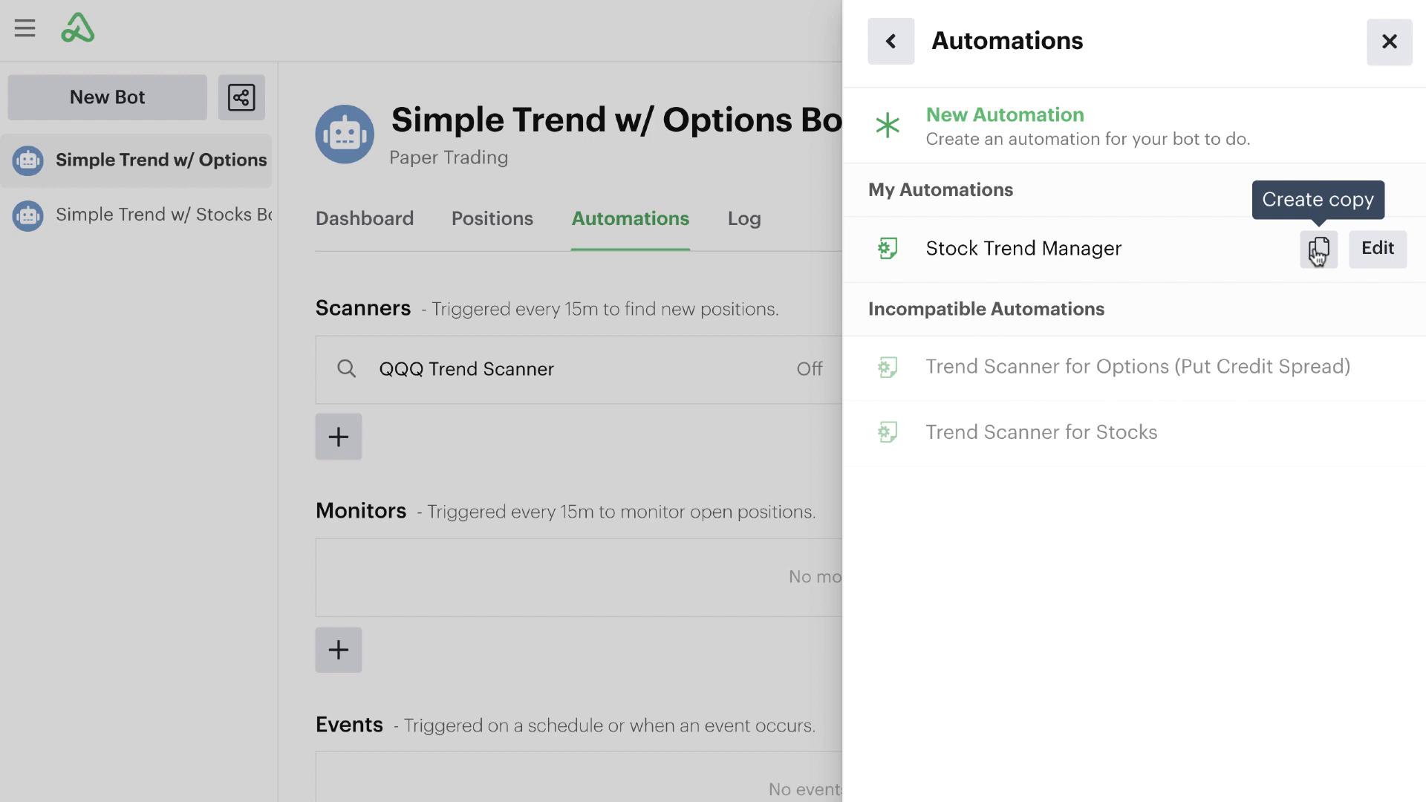
click(1318, 252)
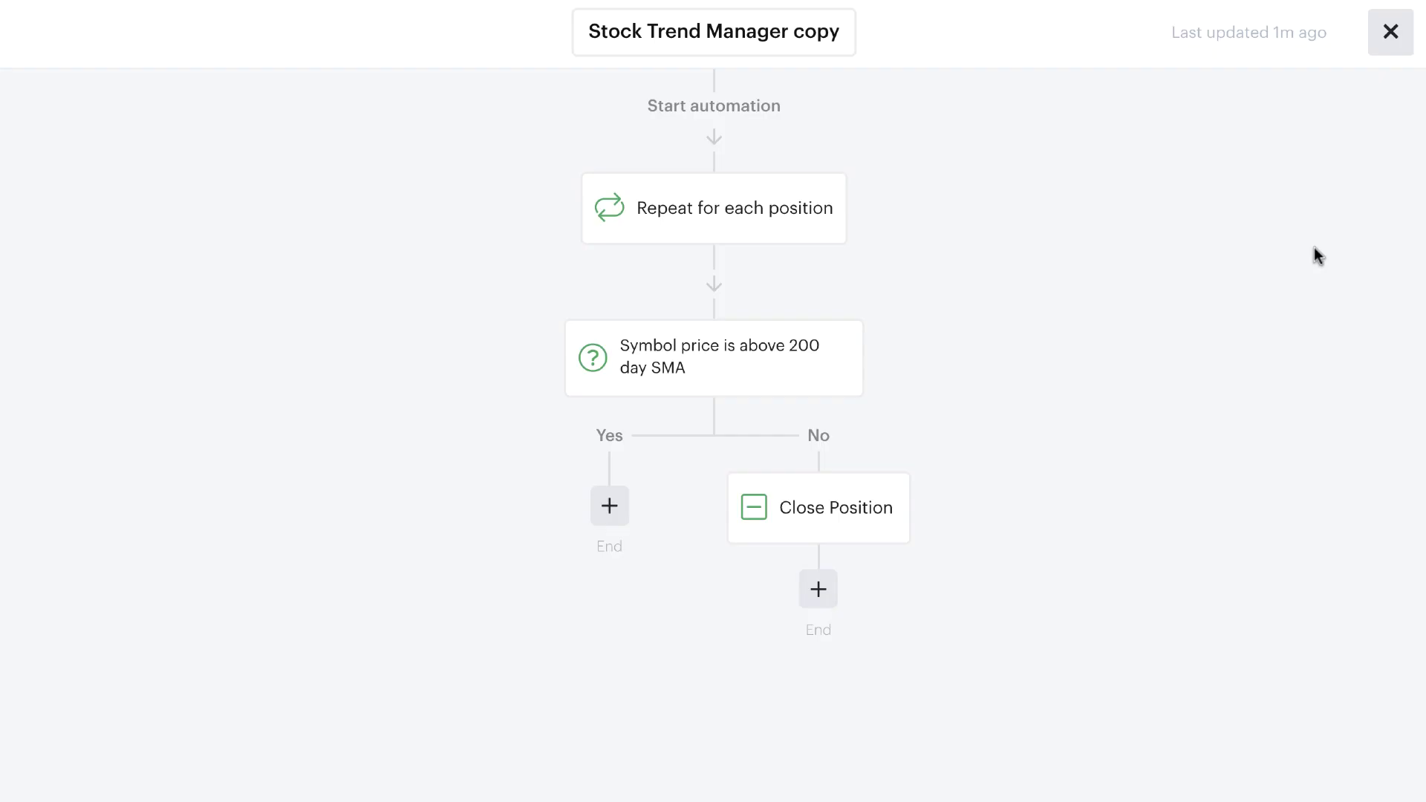
click(718, 35)
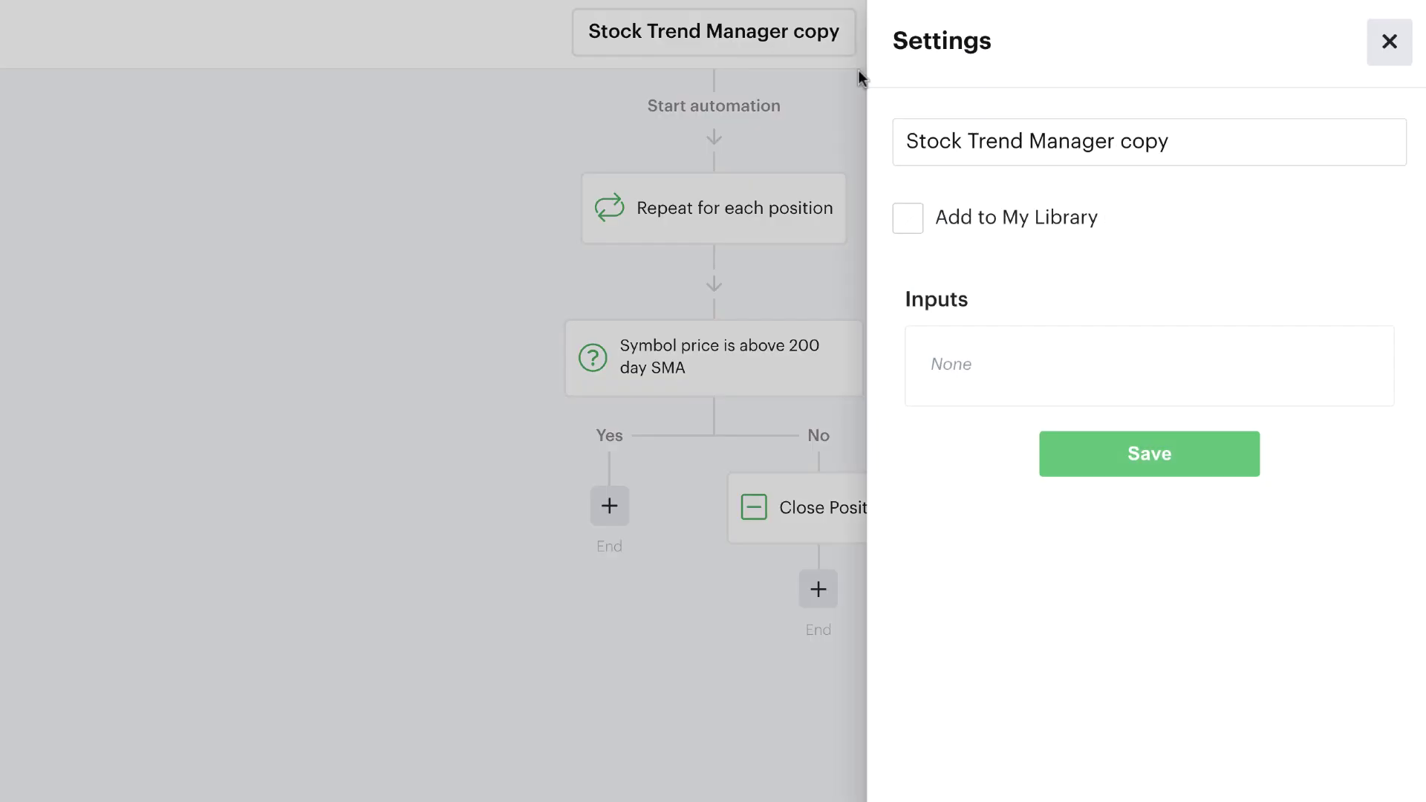
triple_click(1001, 141)
text(P)
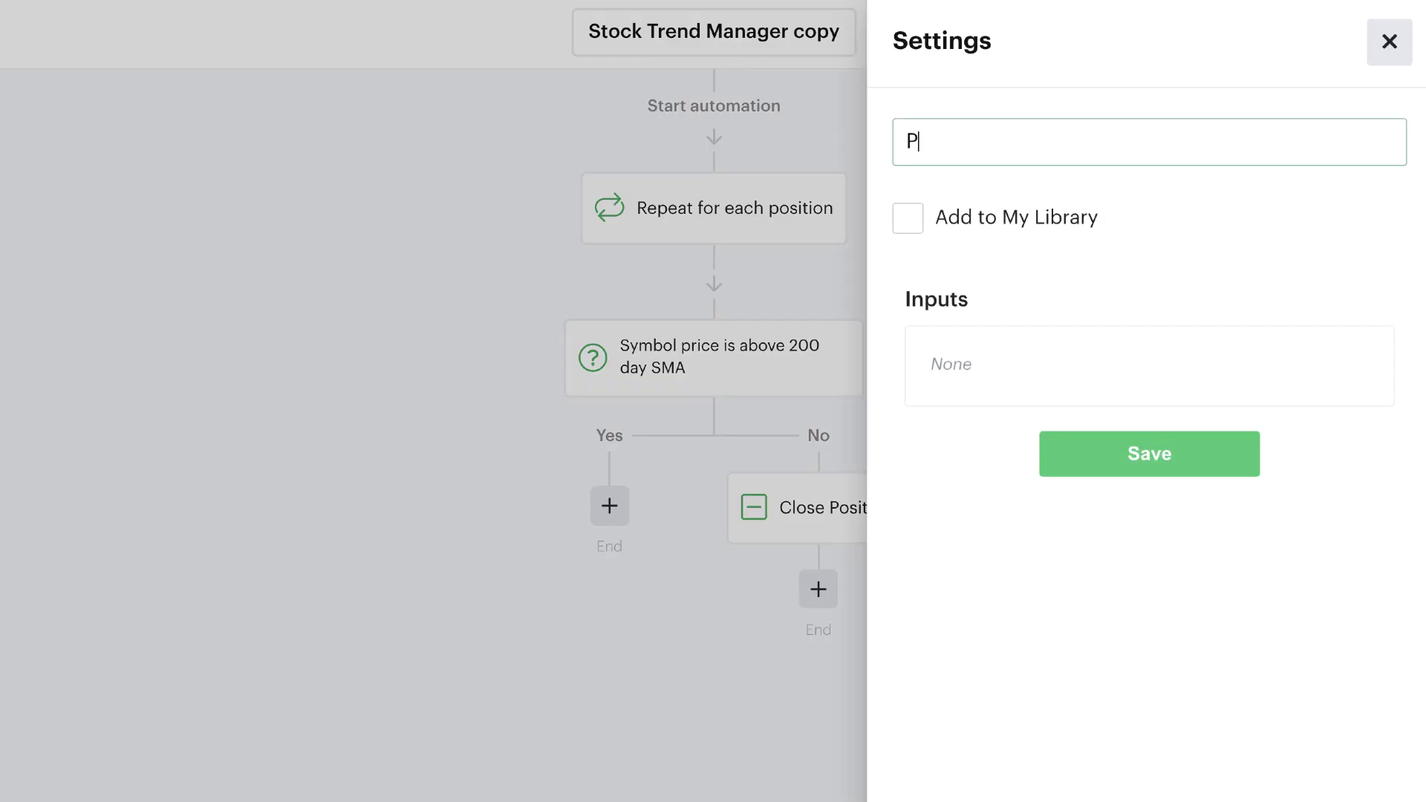
text(ut Credit Spread Manager)
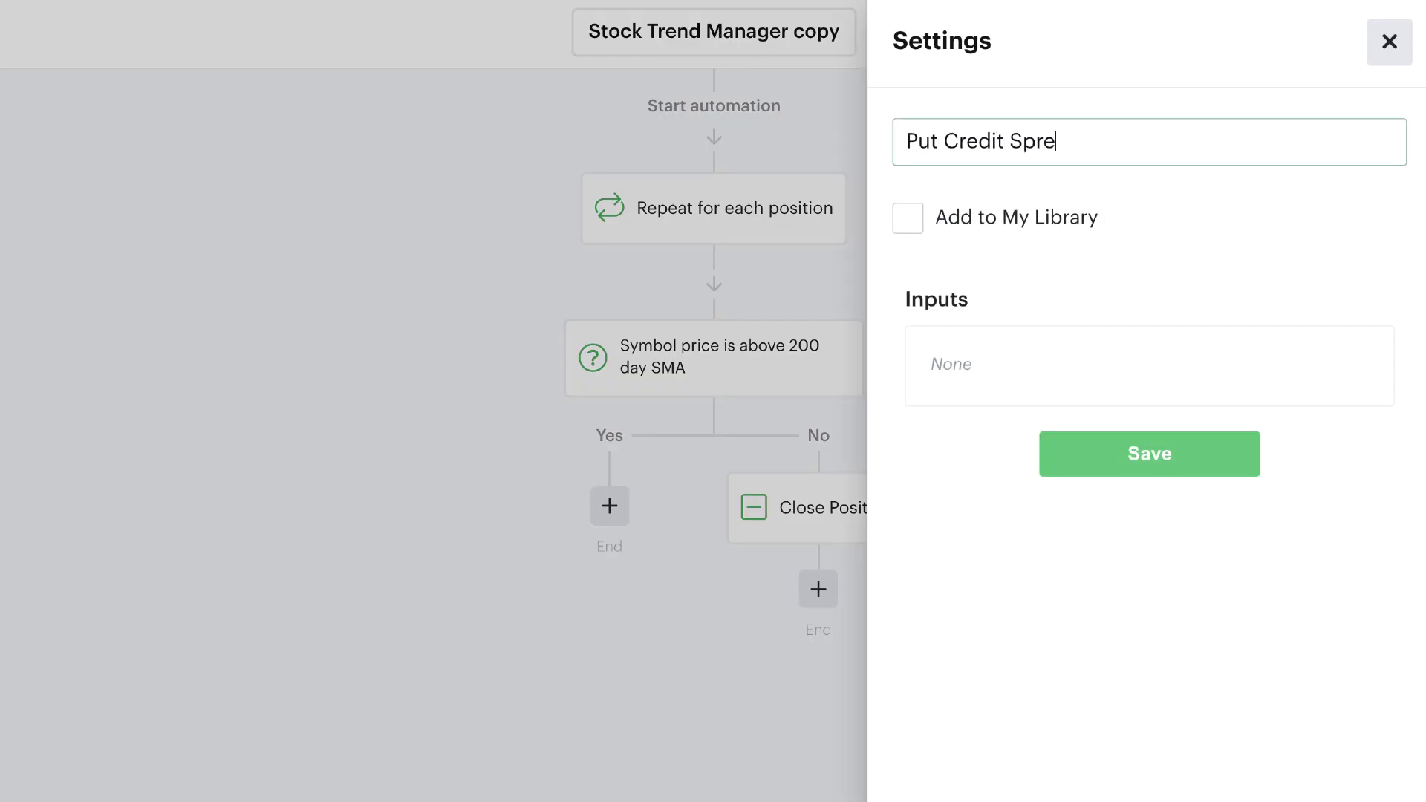
click(909, 223)
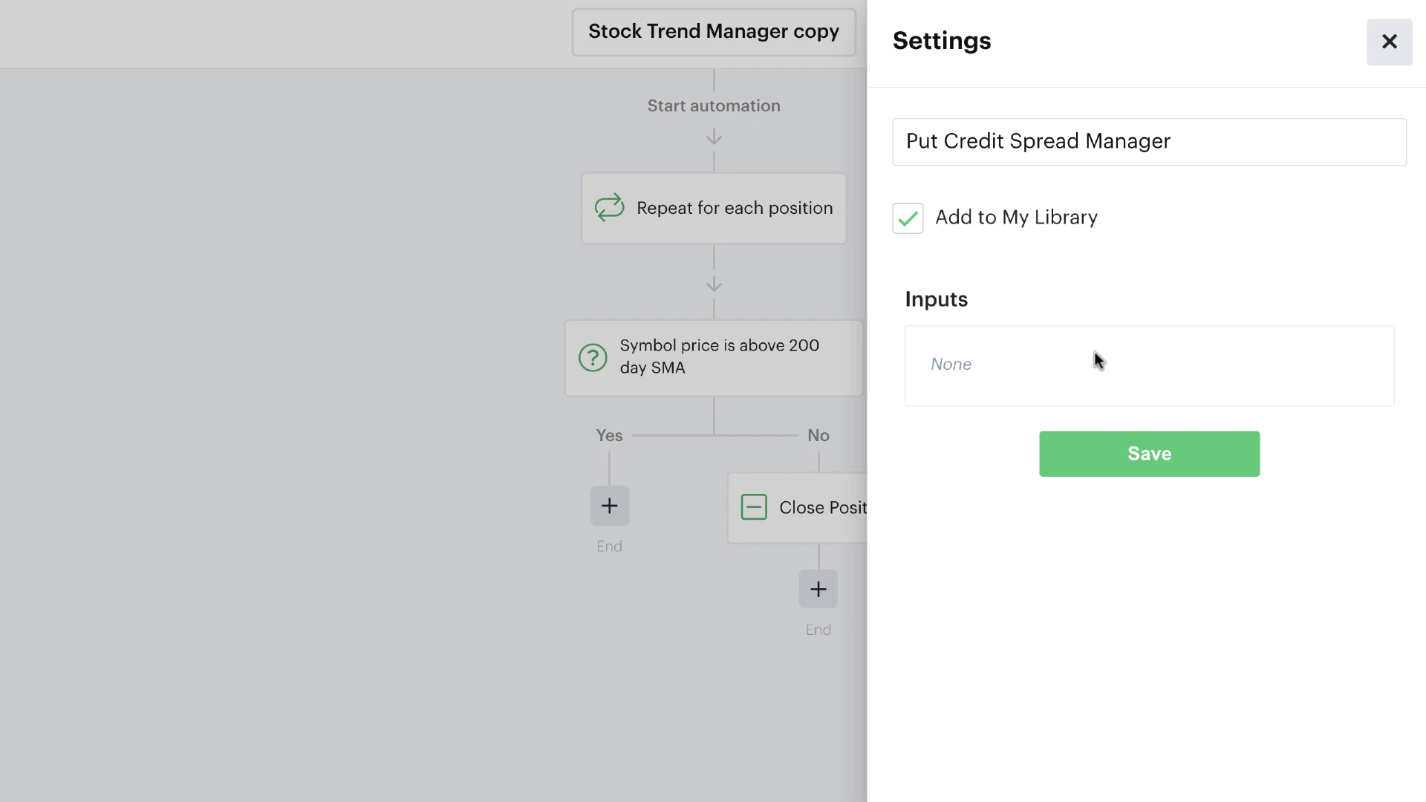
click(1123, 462)
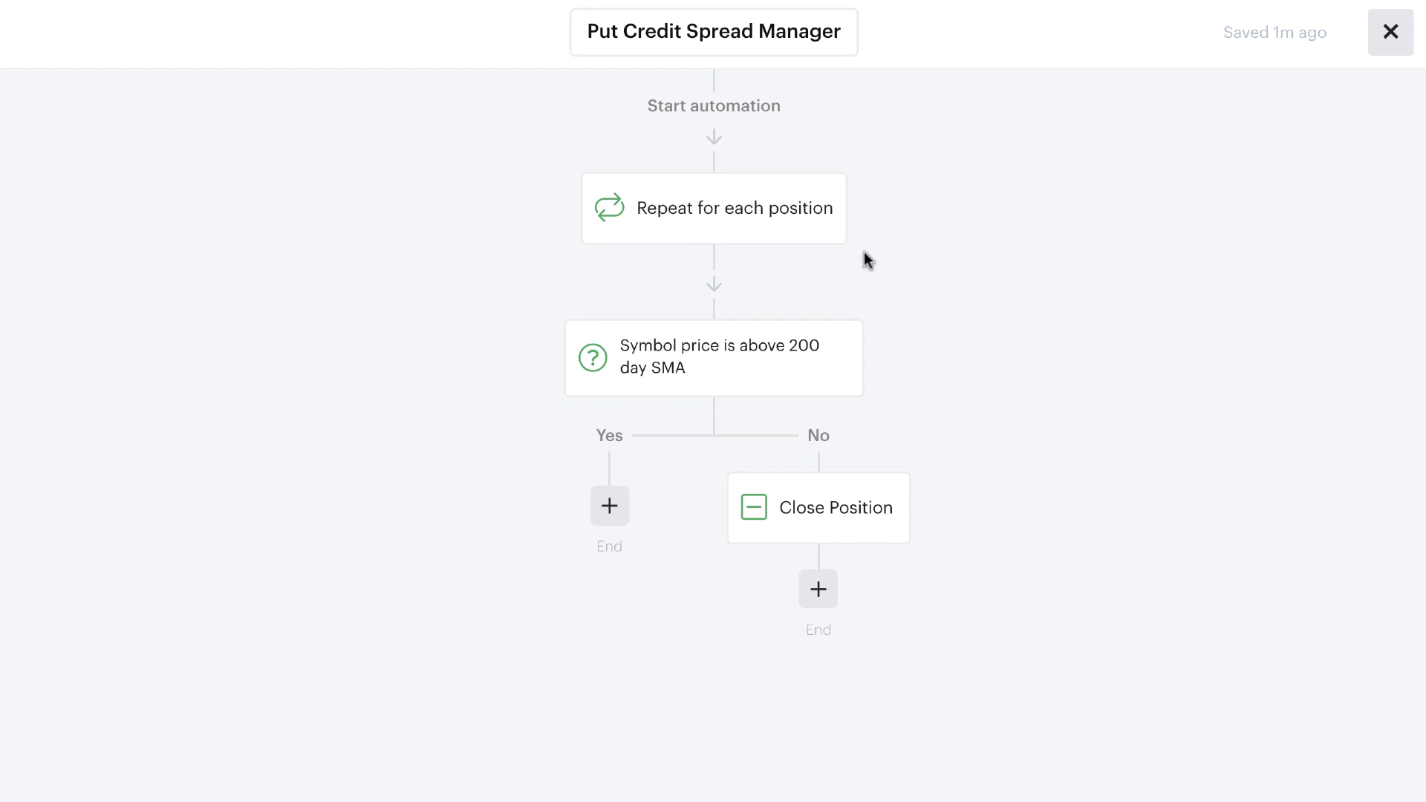
Restrict the automation's position loop to the Short put spread position type and save it.
click(738, 207)
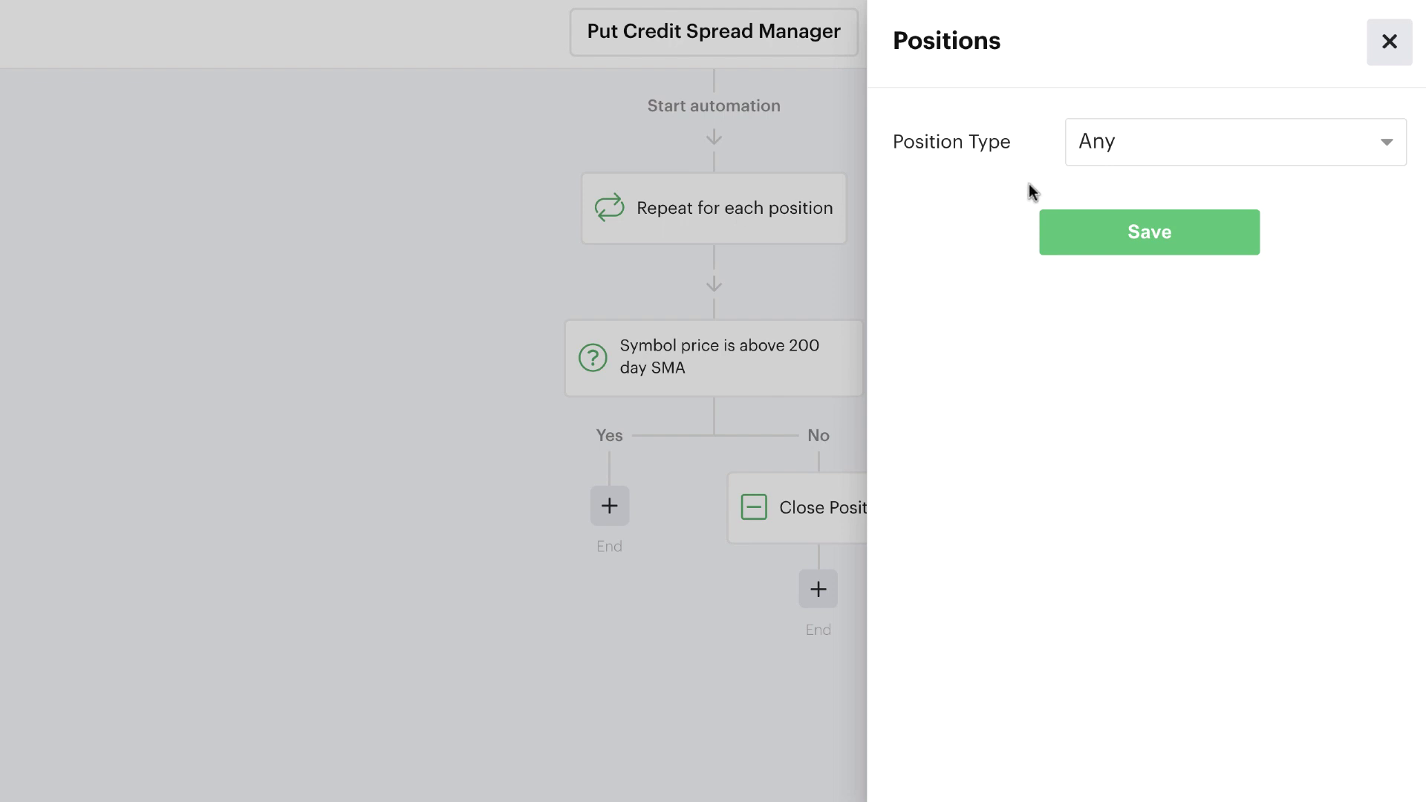
click(1180, 151)
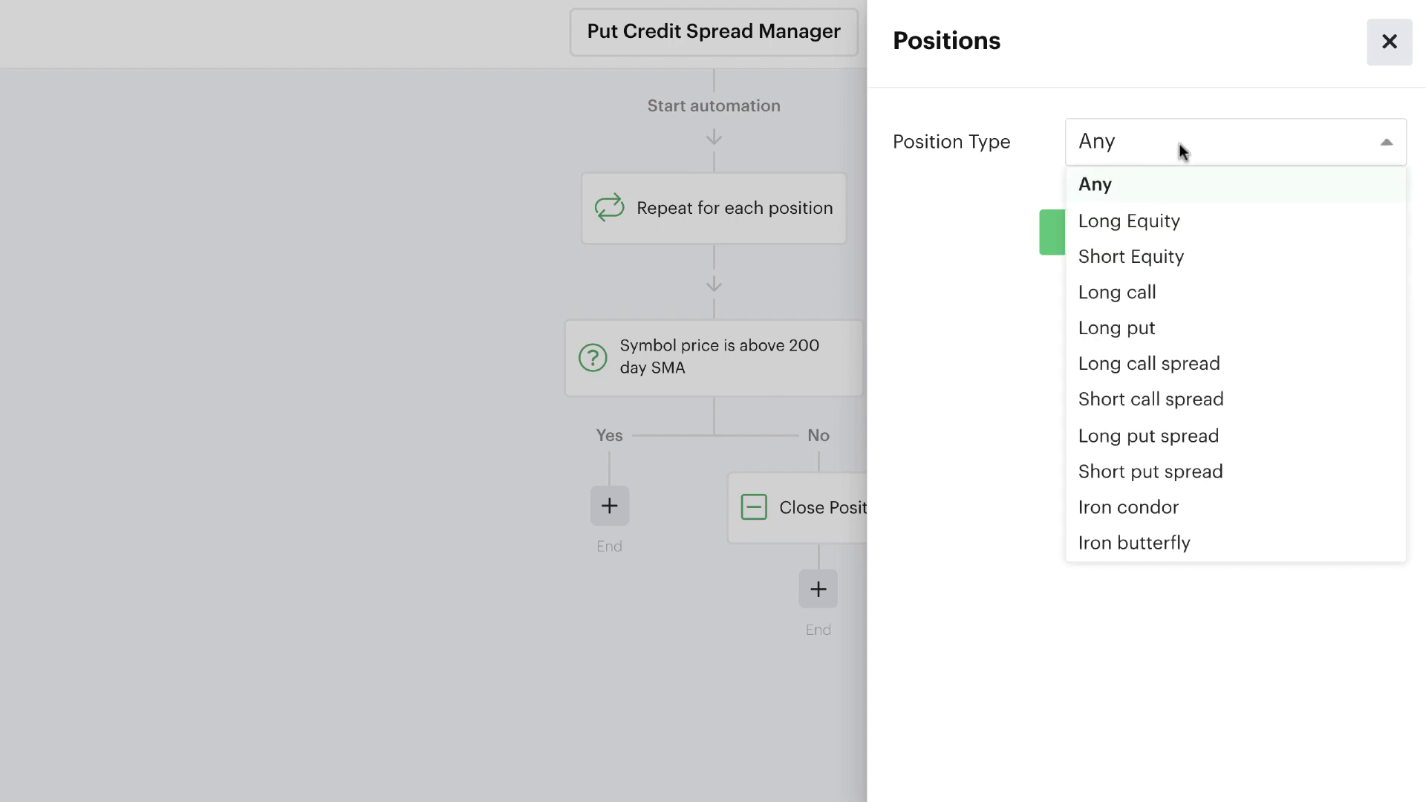
click(1182, 472)
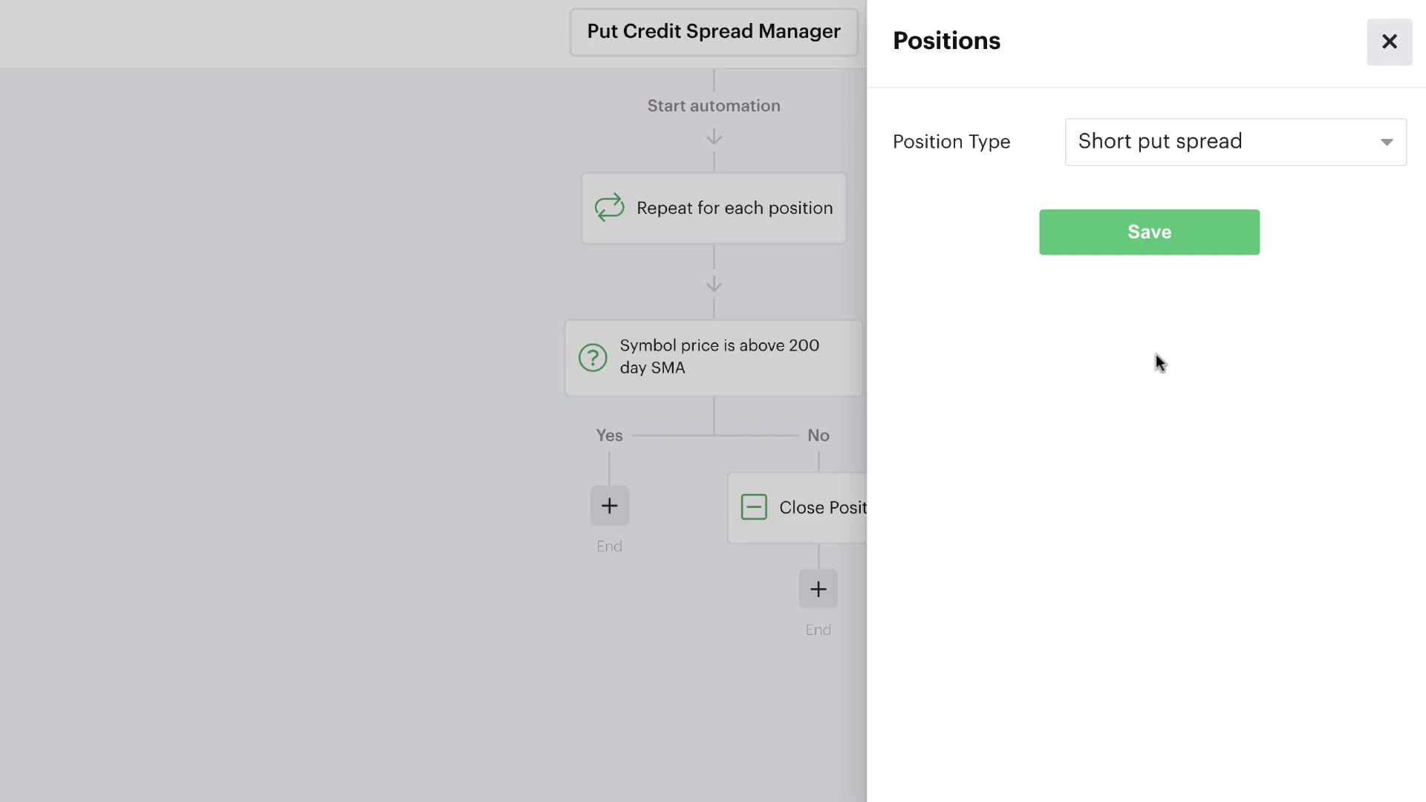
click(1149, 232)
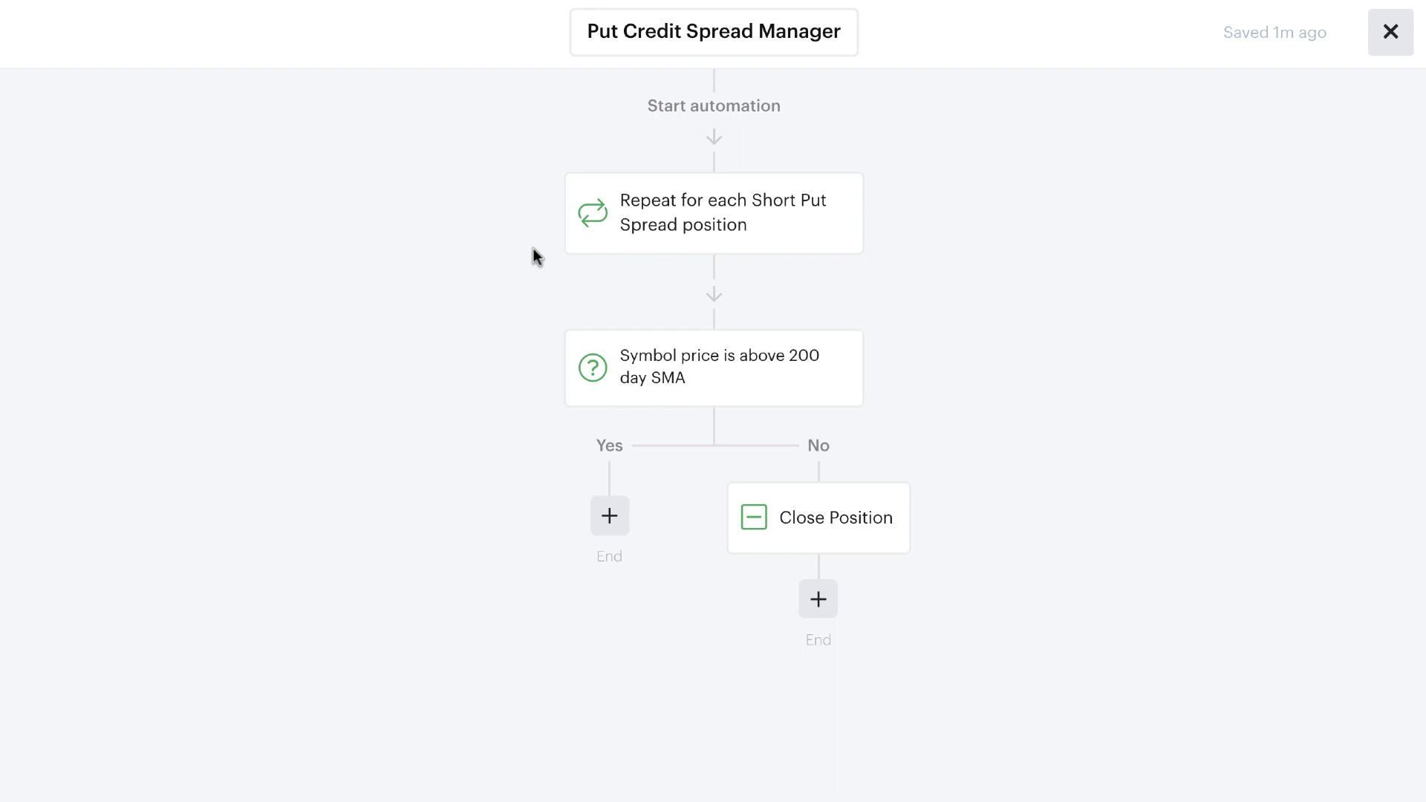
Add a decision on position premium change since opening to the 200 day SMA decision's Yes branch, linked to the loop's Position.
mouse_move(694, 381)
click(610, 517)
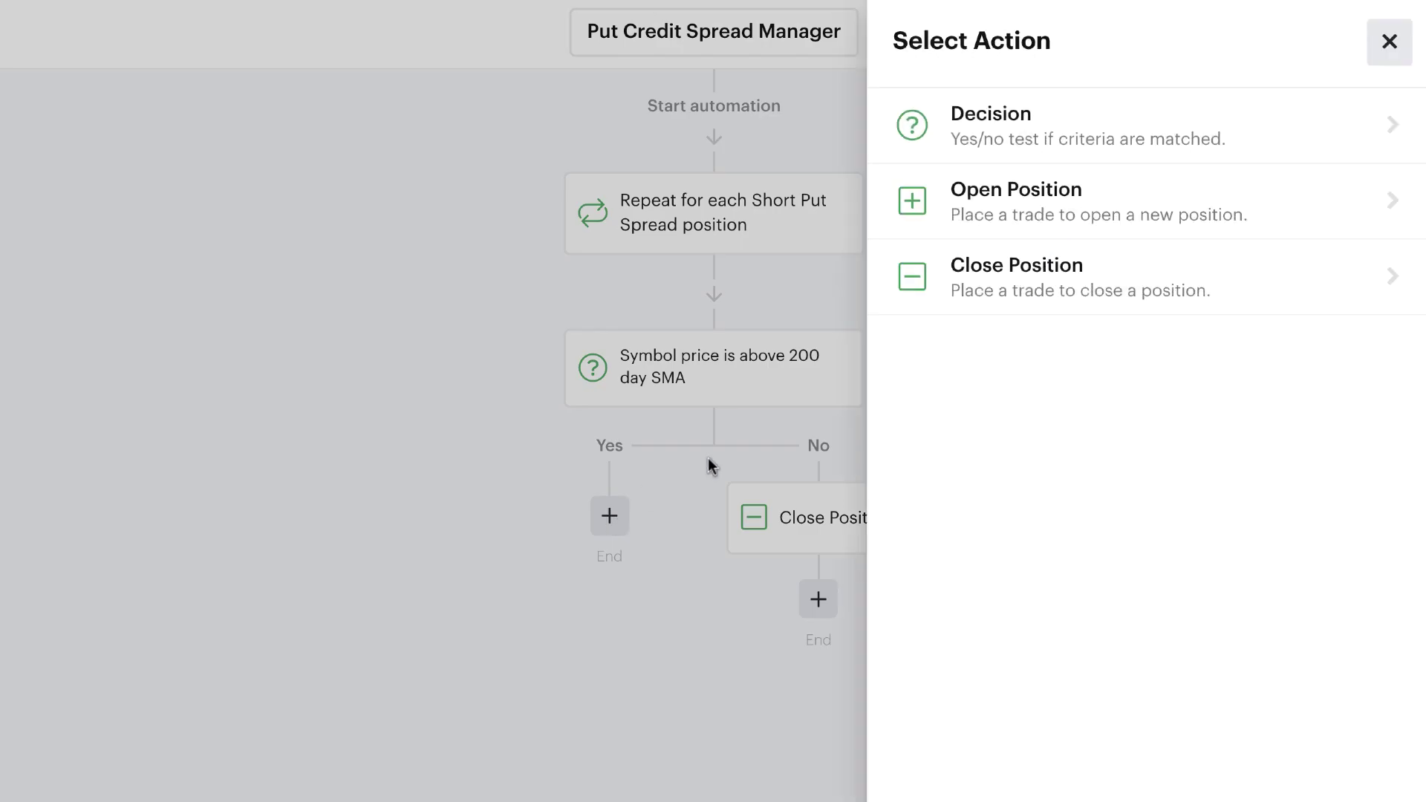
click(1111, 124)
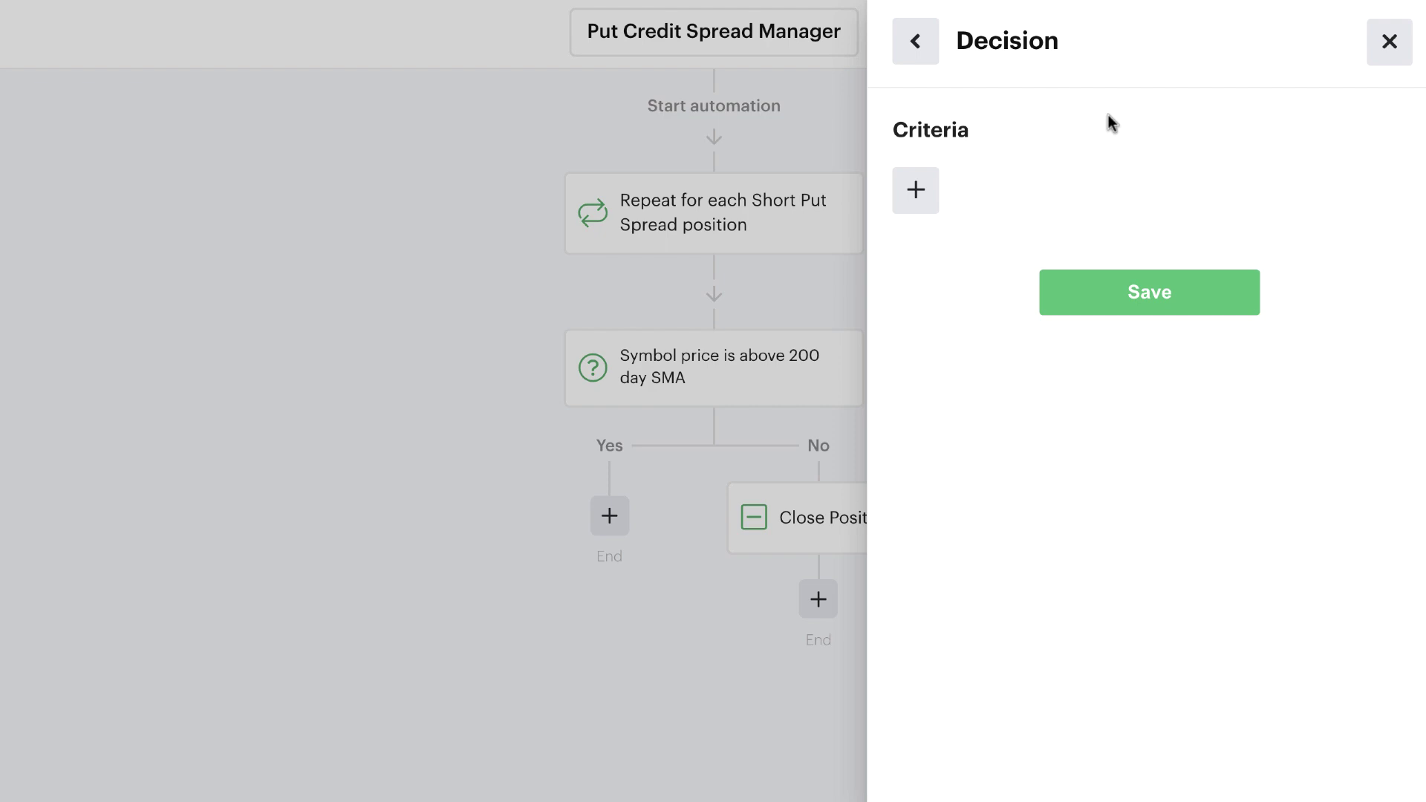
click(914, 191)
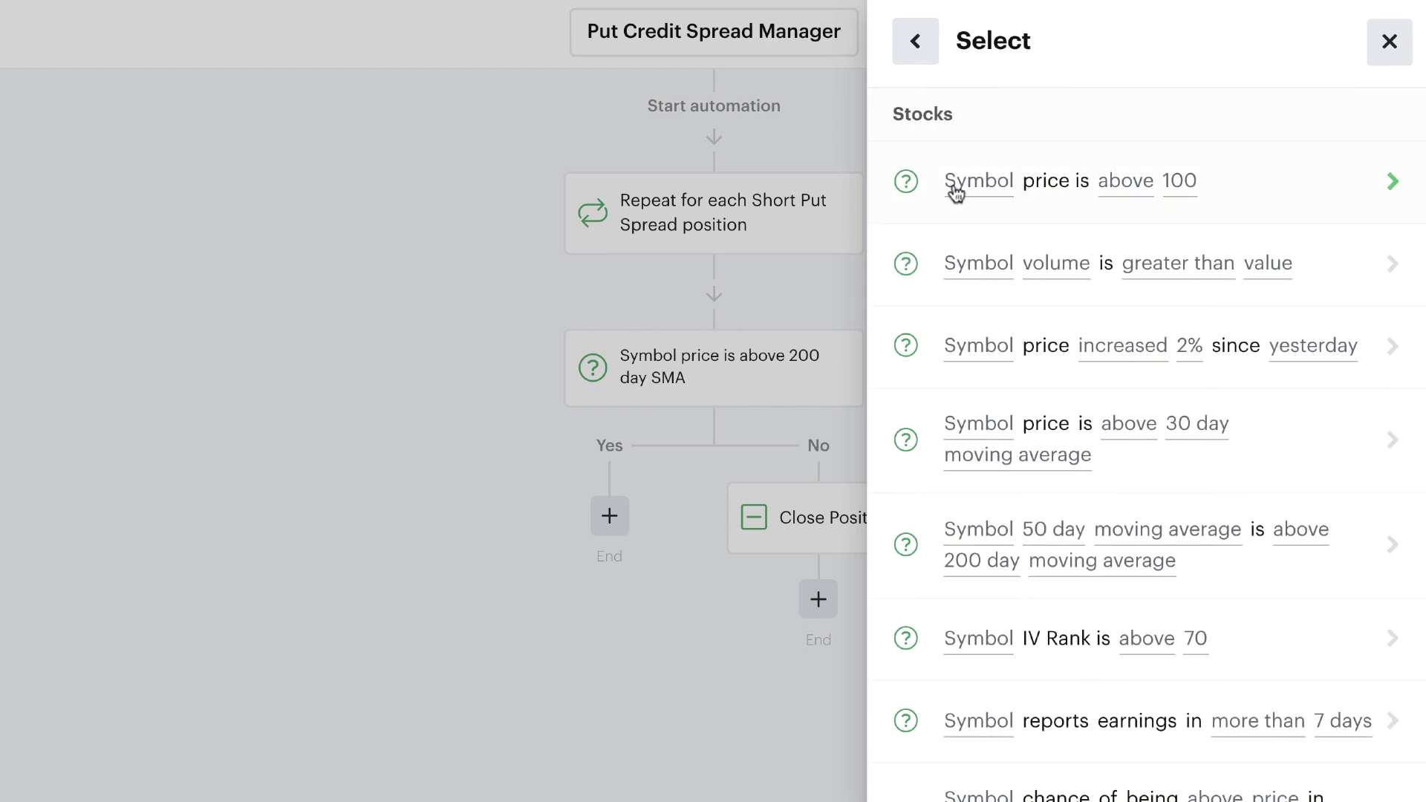
scroll(956, 193, down, 8)
scroll(956, 193, down, 10)
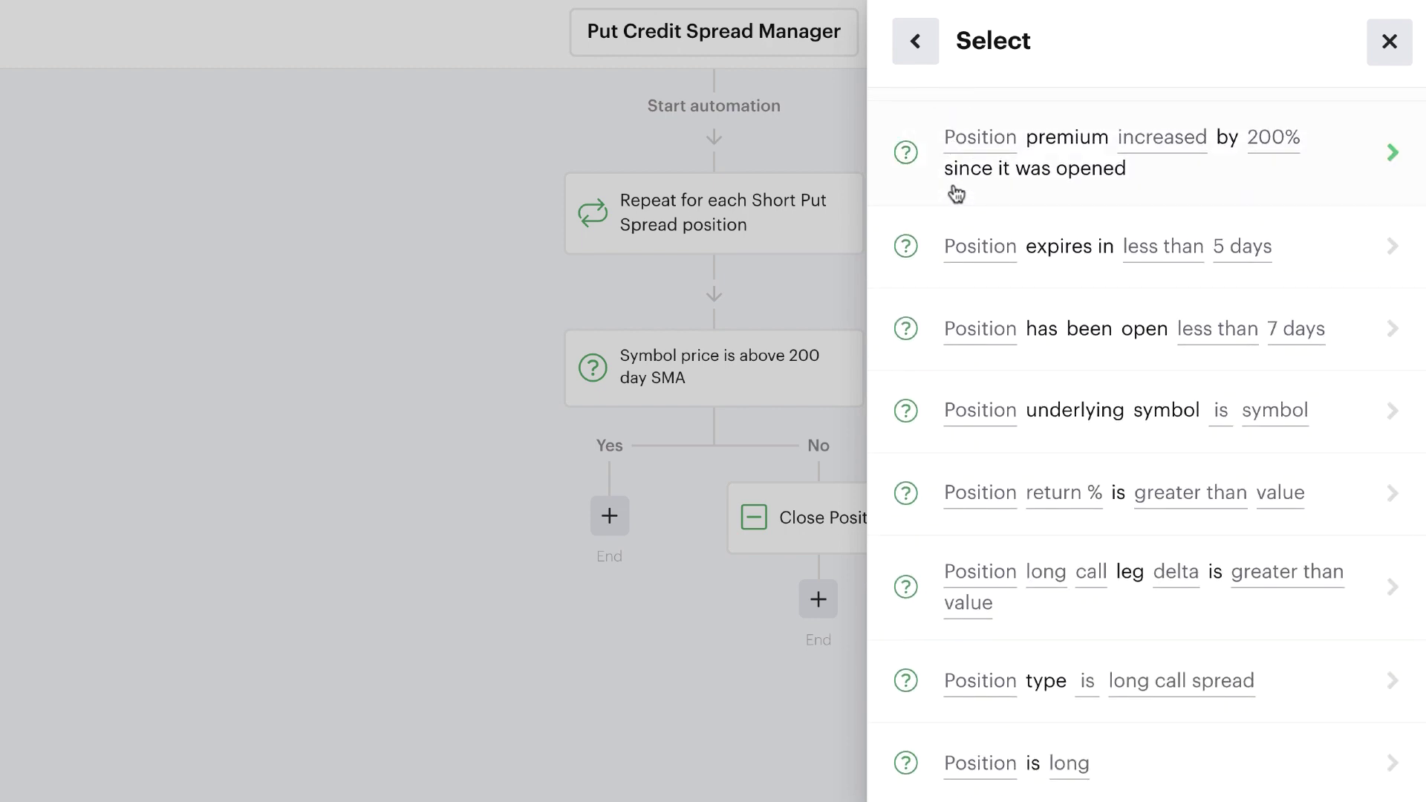
click(1043, 176)
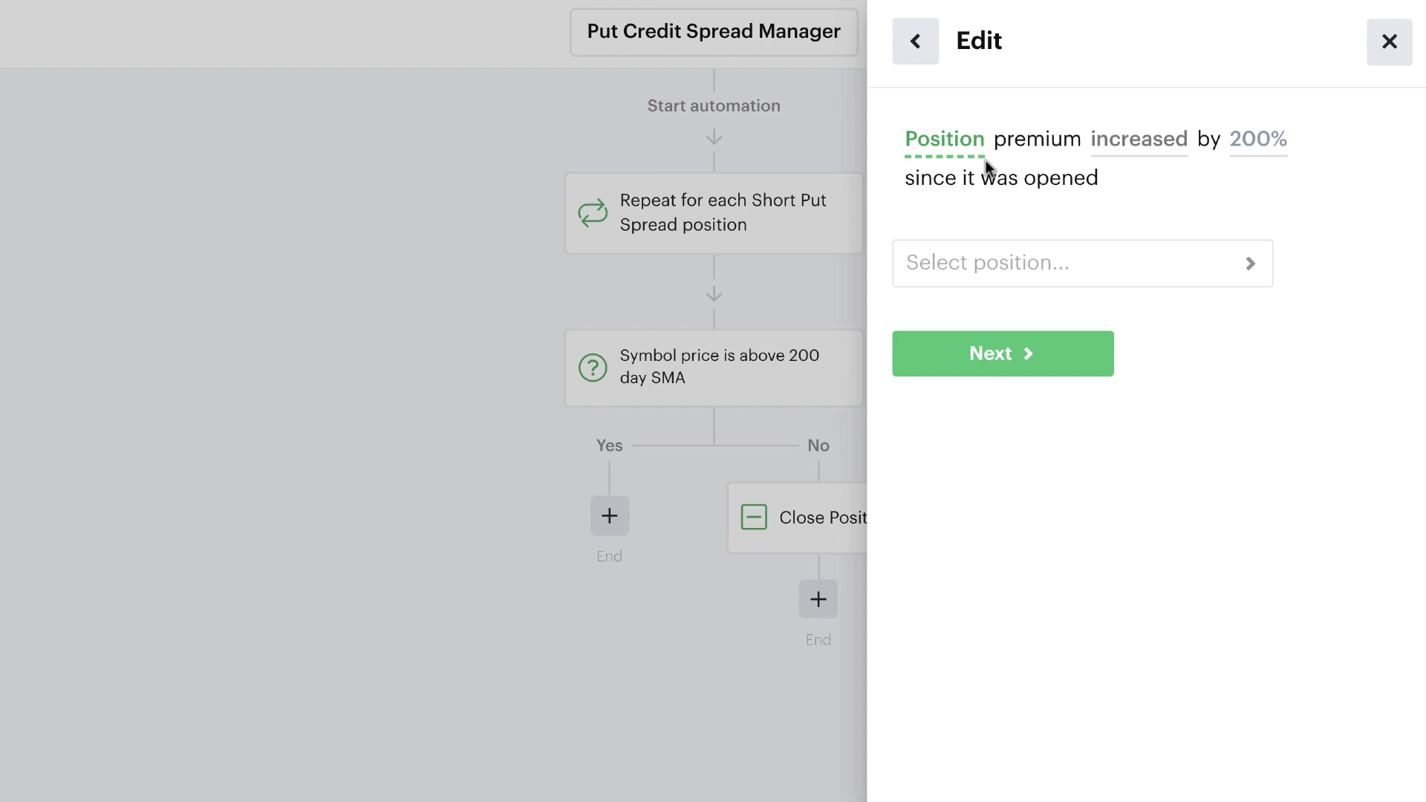
click(999, 265)
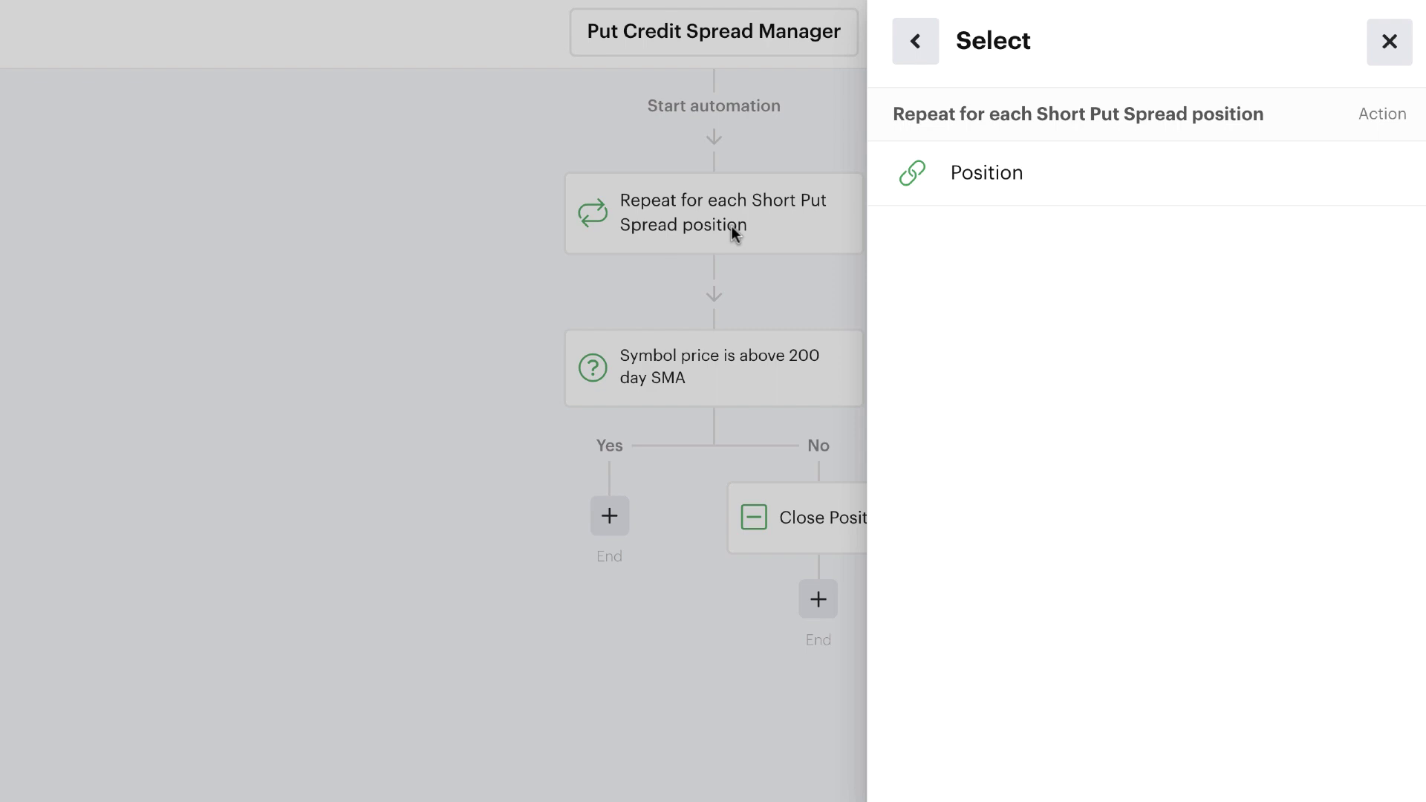
click(1010, 177)
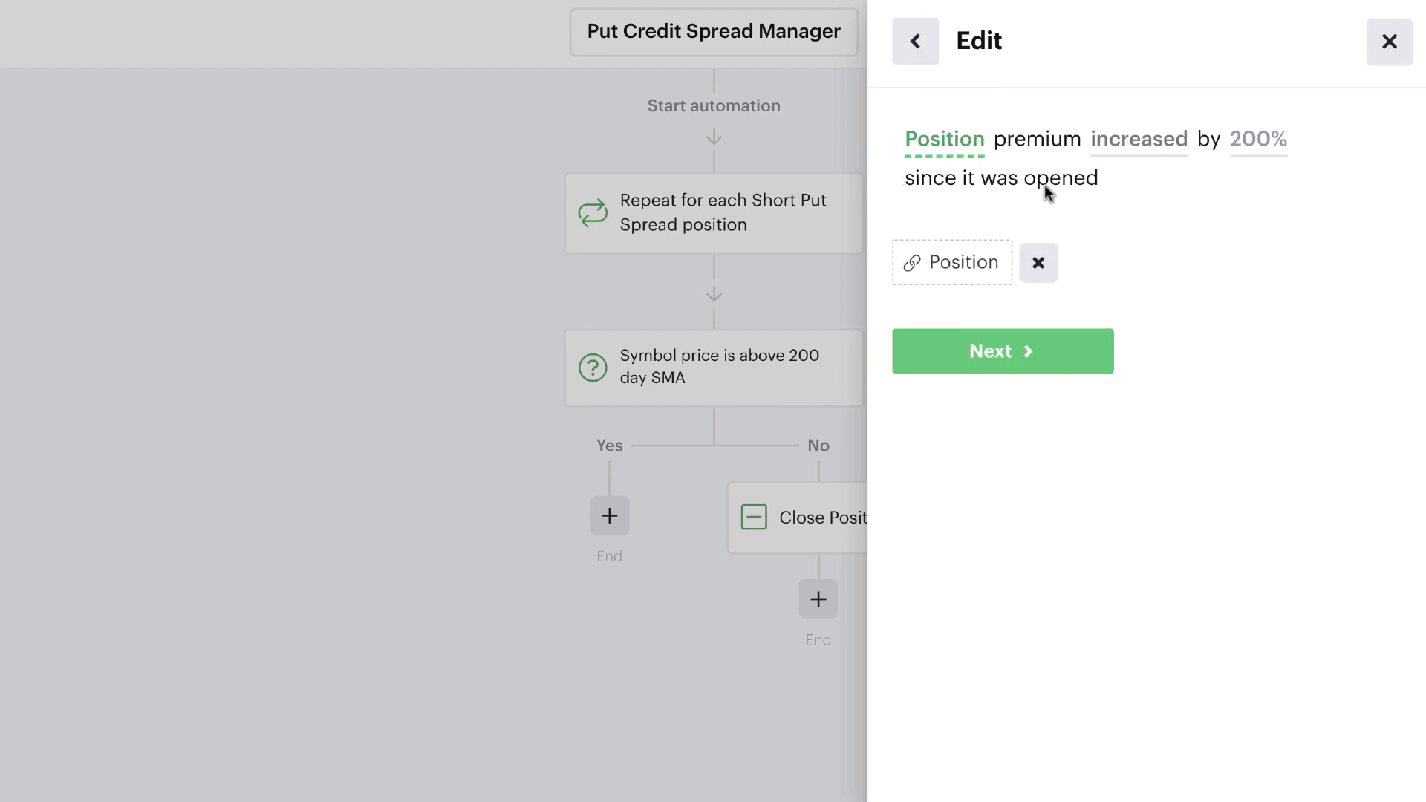
Set the premium criterion to decreased by 50% since the position was opened, and save the decision.
click(1131, 147)
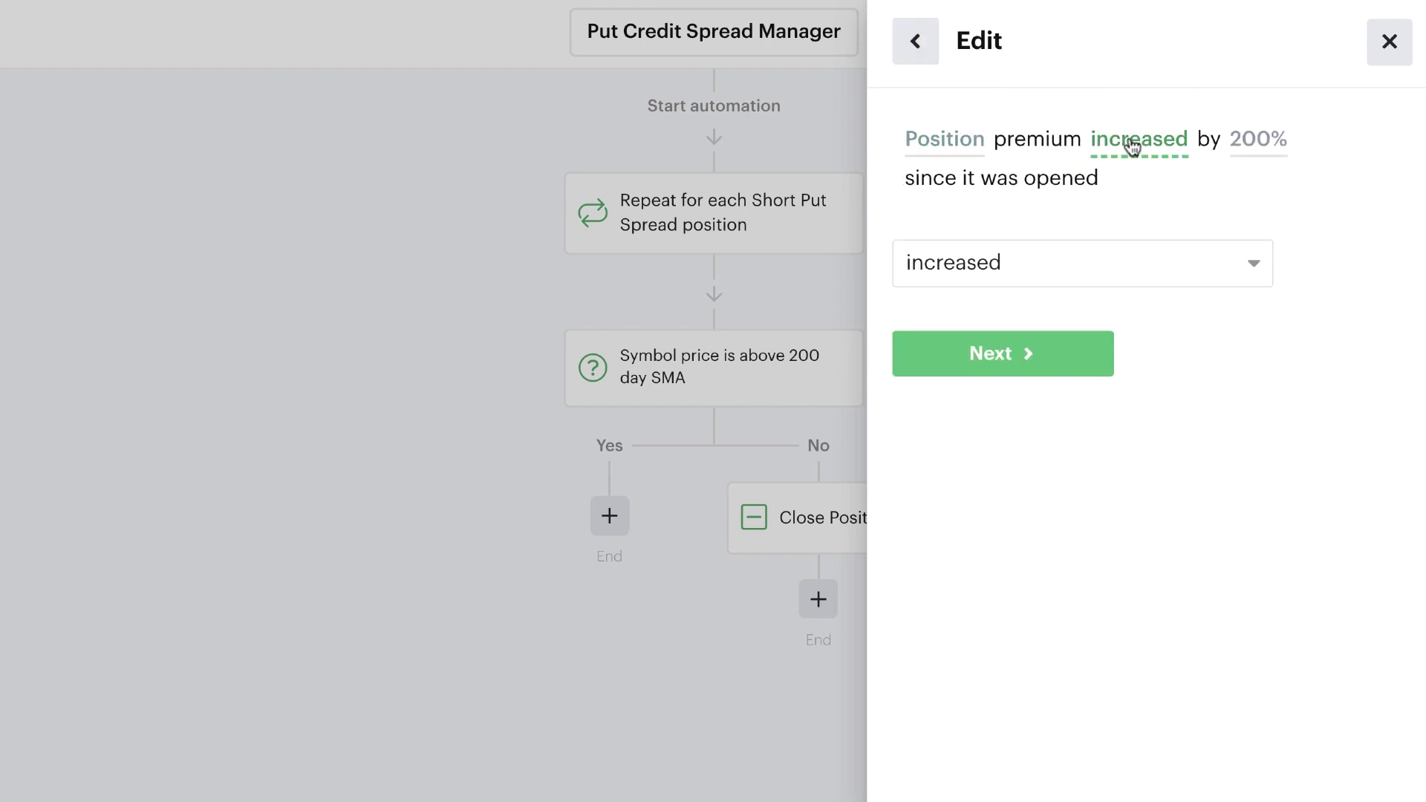
click(1065, 265)
click(1044, 363)
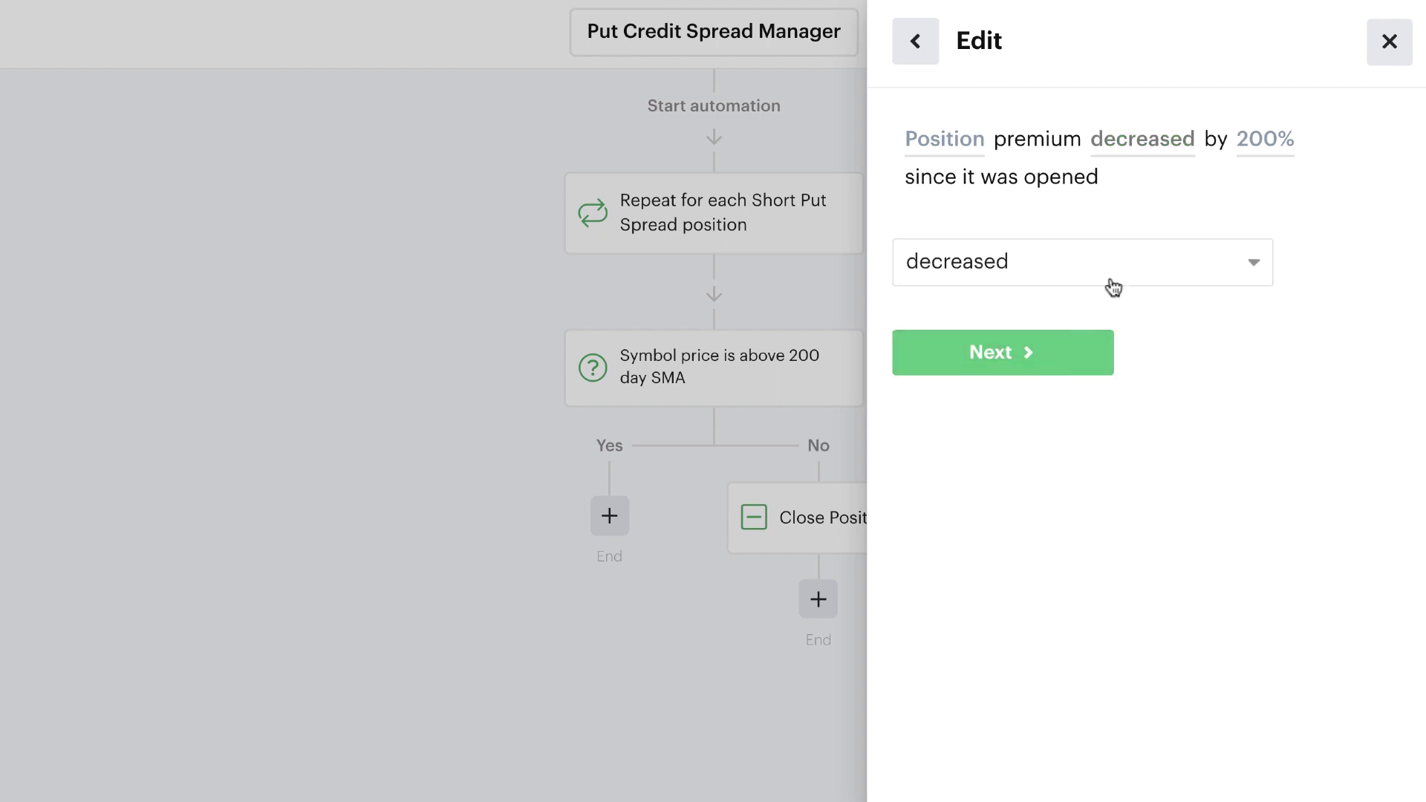
click(1263, 148)
click(1047, 250)
text(50)
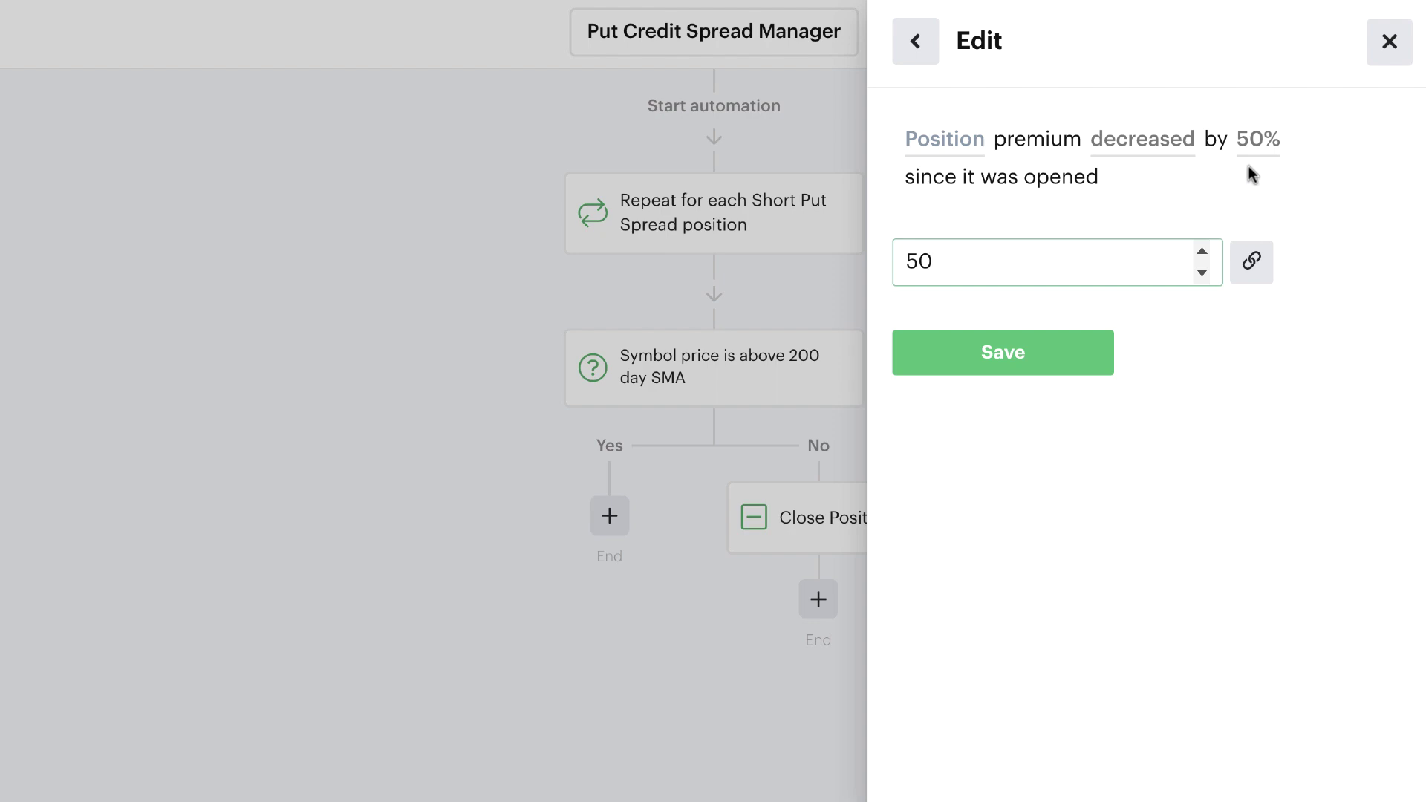
click(1012, 363)
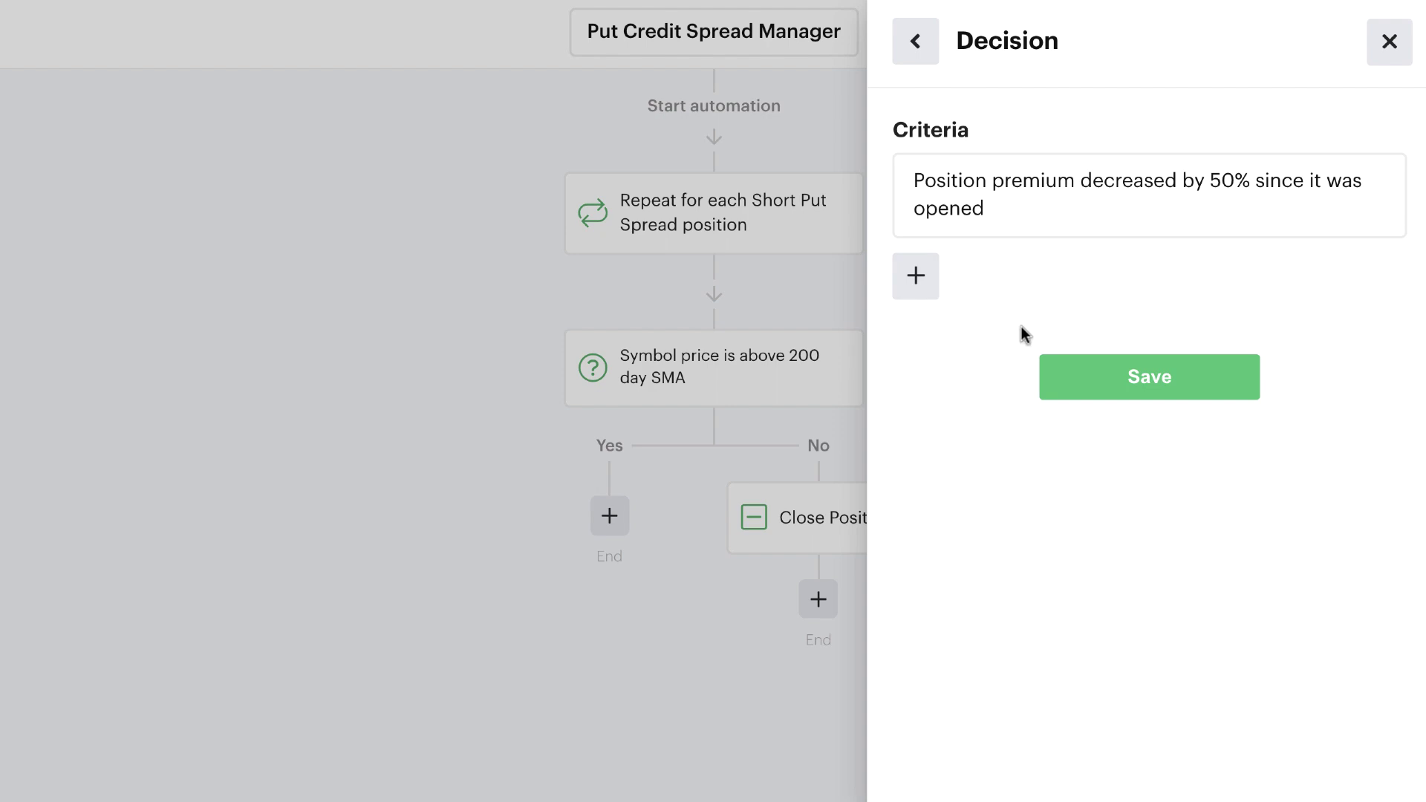
click(1117, 377)
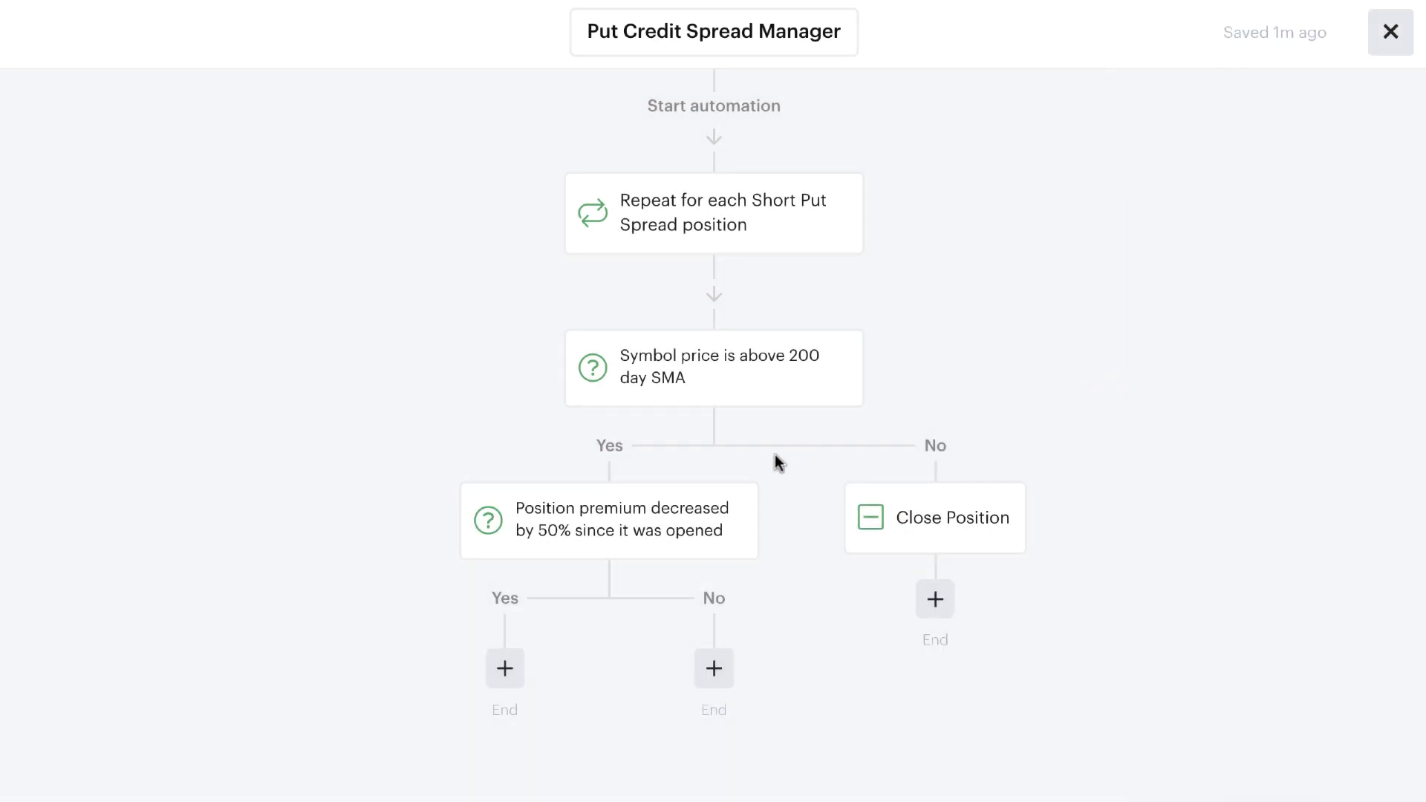
Add a Close Position action linked to the loop's Position on the Yes branch of the premium decision.
mouse_move(725, 414)
mouse_move(908, 519)
click(505, 669)
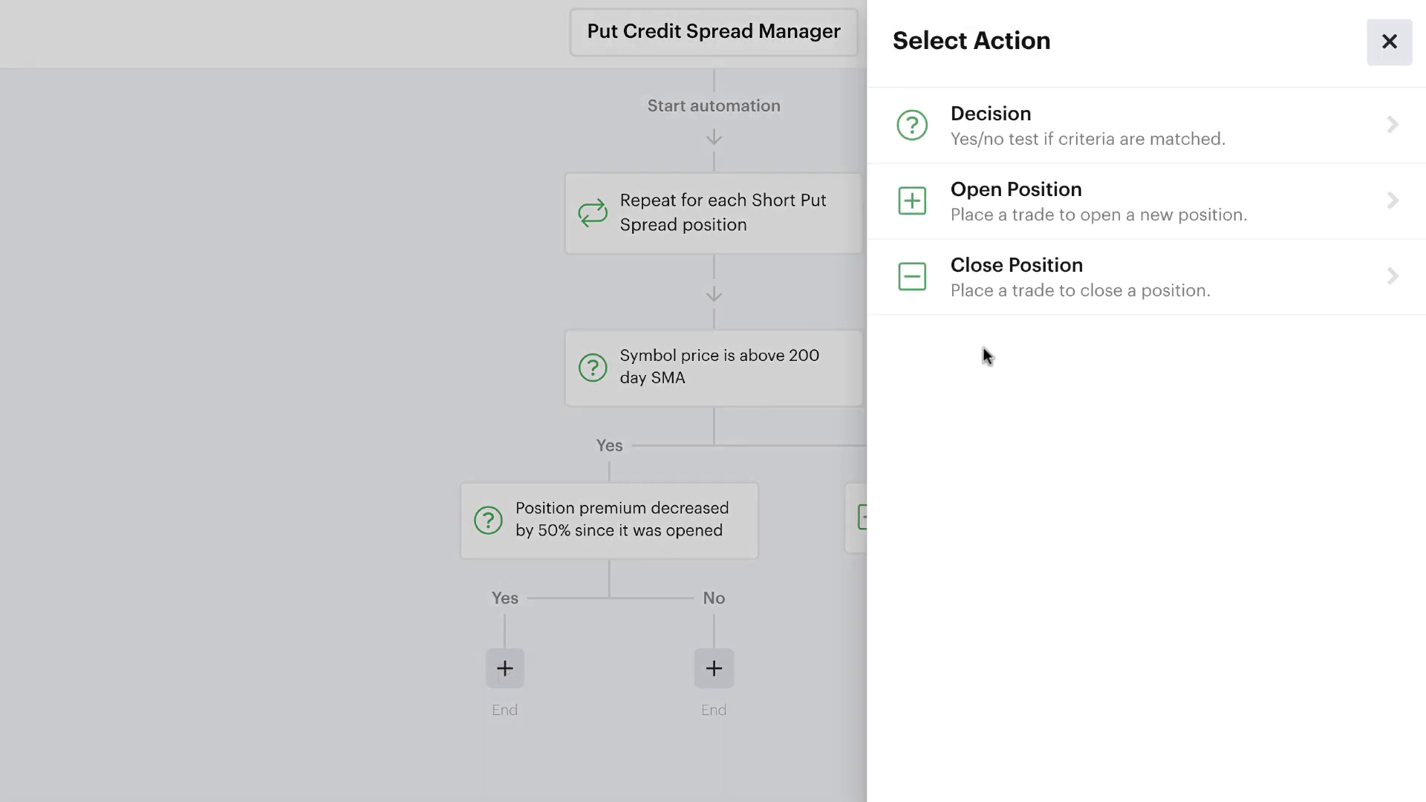
click(1077, 289)
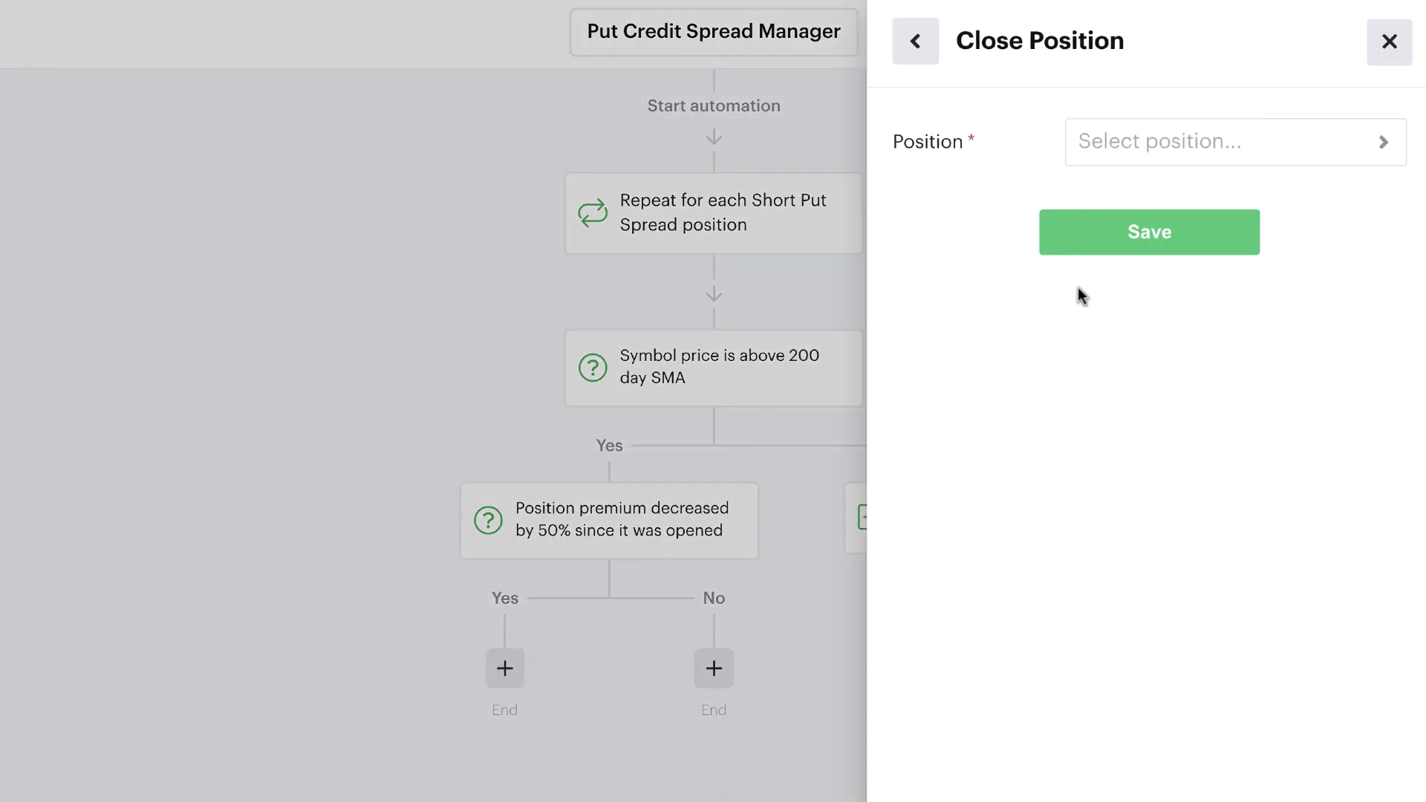
click(1177, 148)
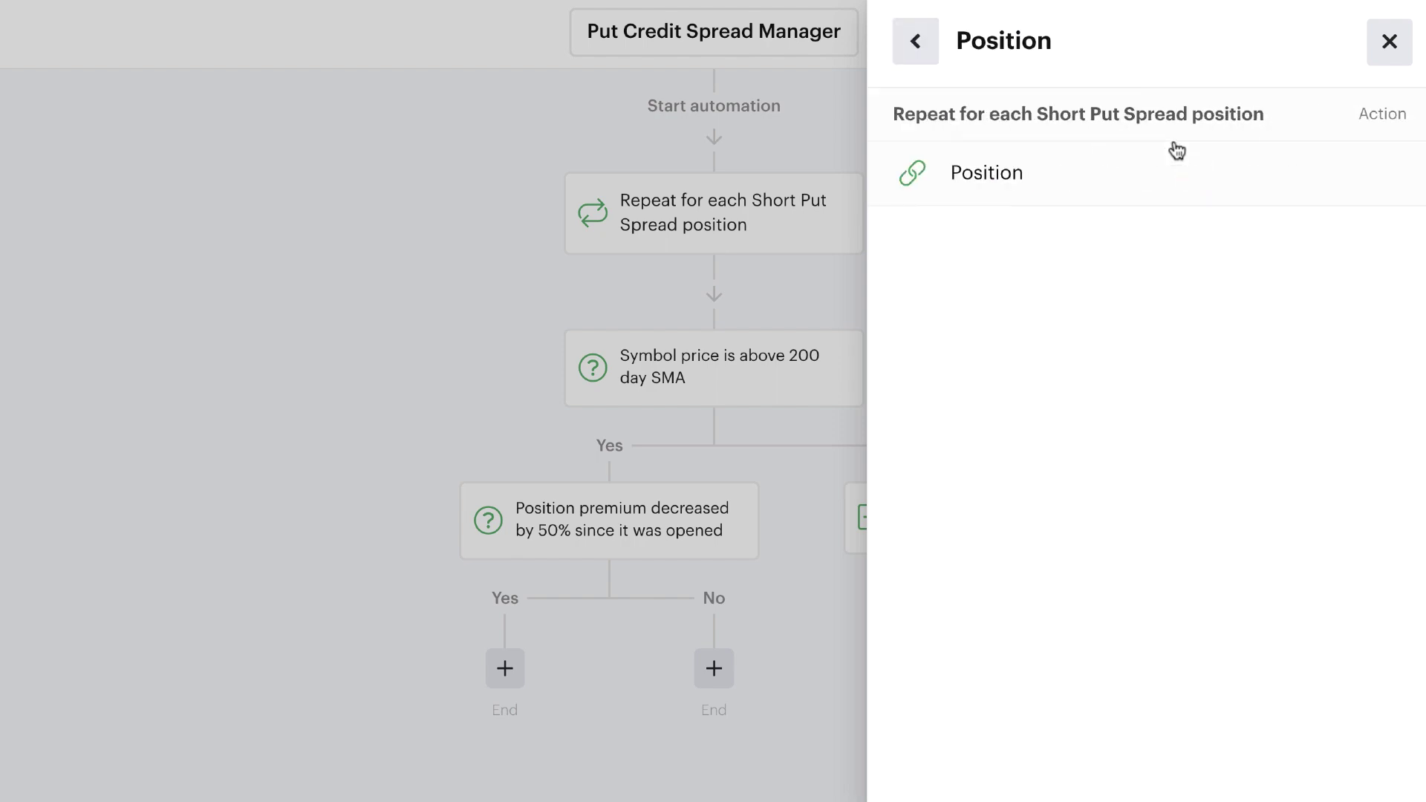
click(997, 177)
click(1134, 236)
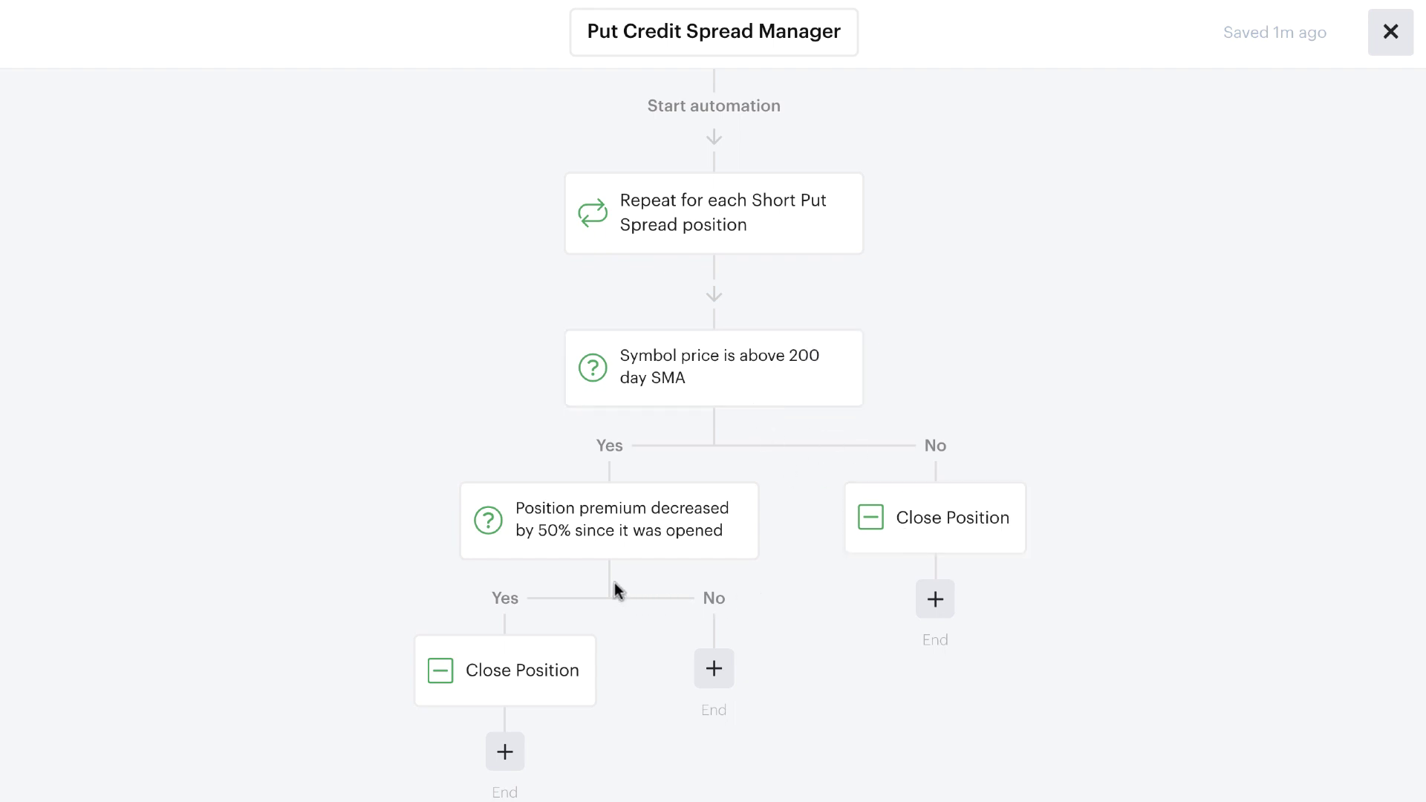
Close the automation editor and save the monitor with Put Credit Spread Manager, leaving its description blank.
mouse_move(518, 685)
click(1390, 32)
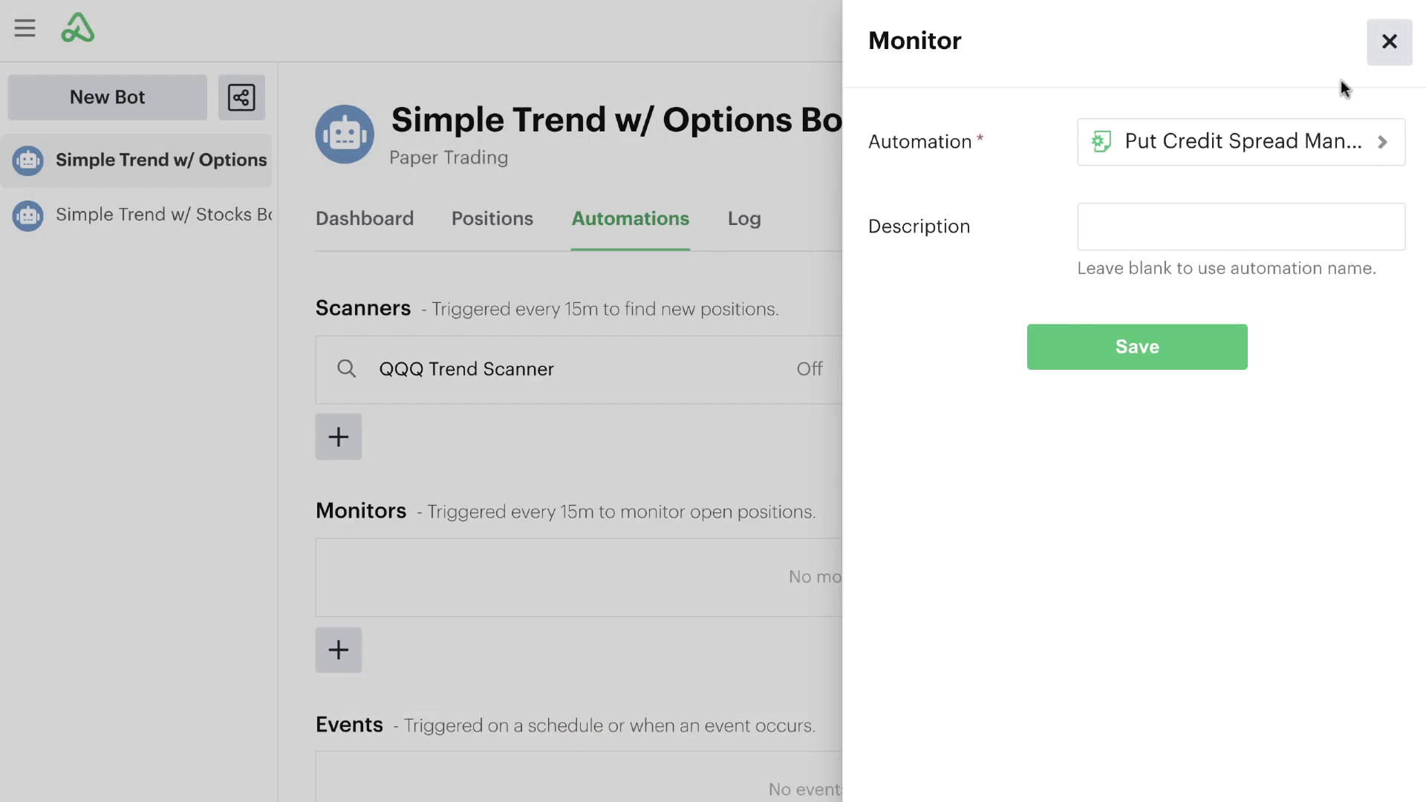
click(1116, 349)
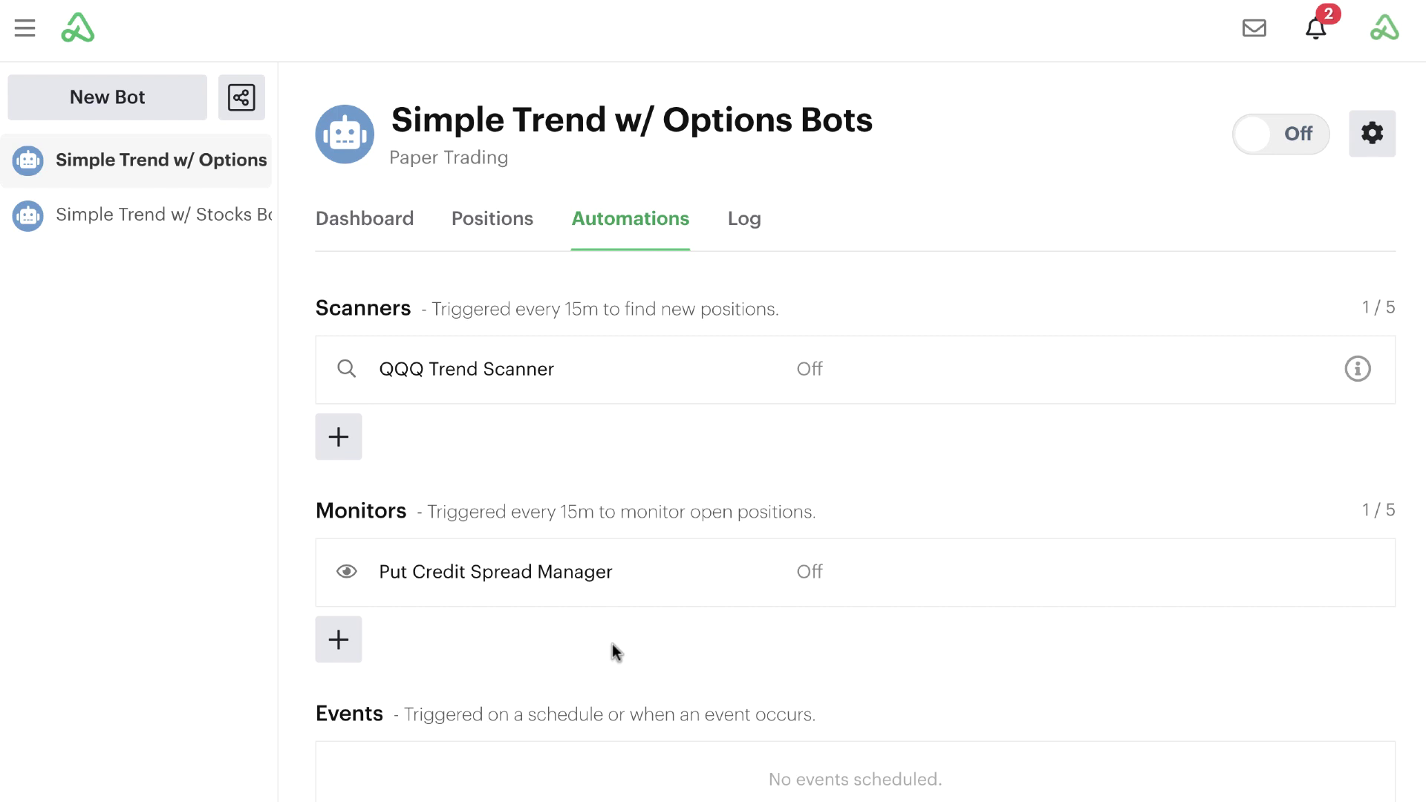
Add a scanner using the Trend Scanner for Options (Put Credit Spread) automation with ticker XOP and description XOP Trend Scanner, and save it.
click(341, 439)
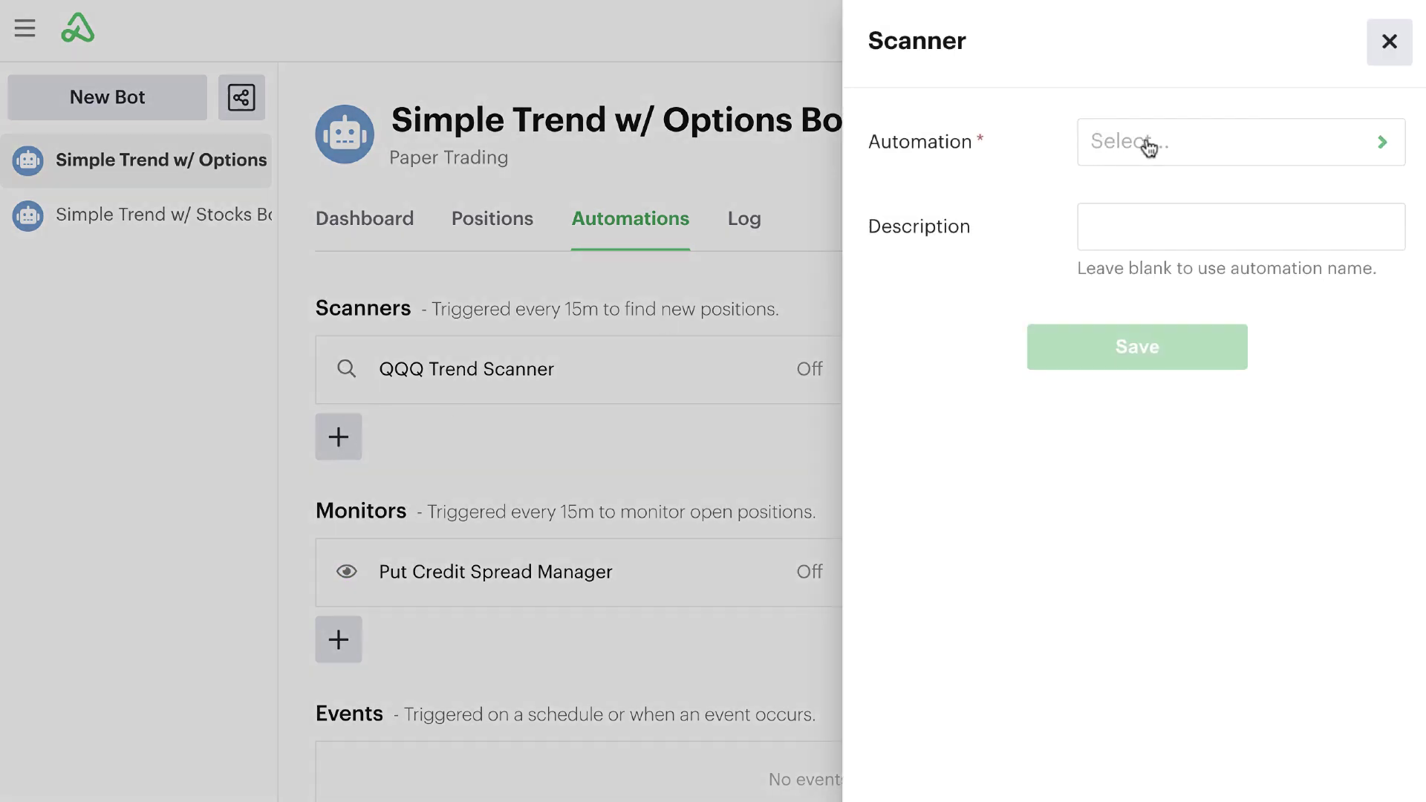
click(1149, 148)
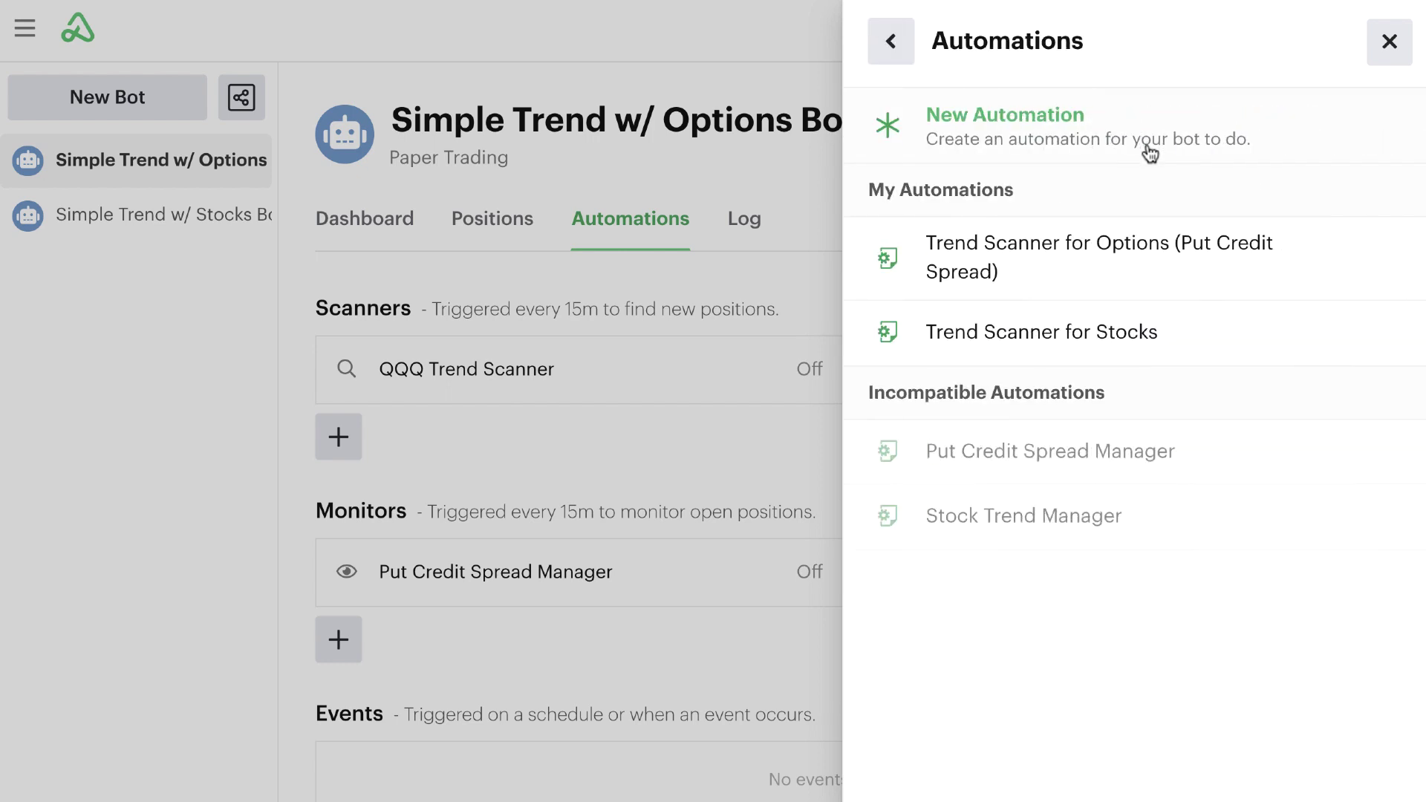
mouse_move(1137, 273)
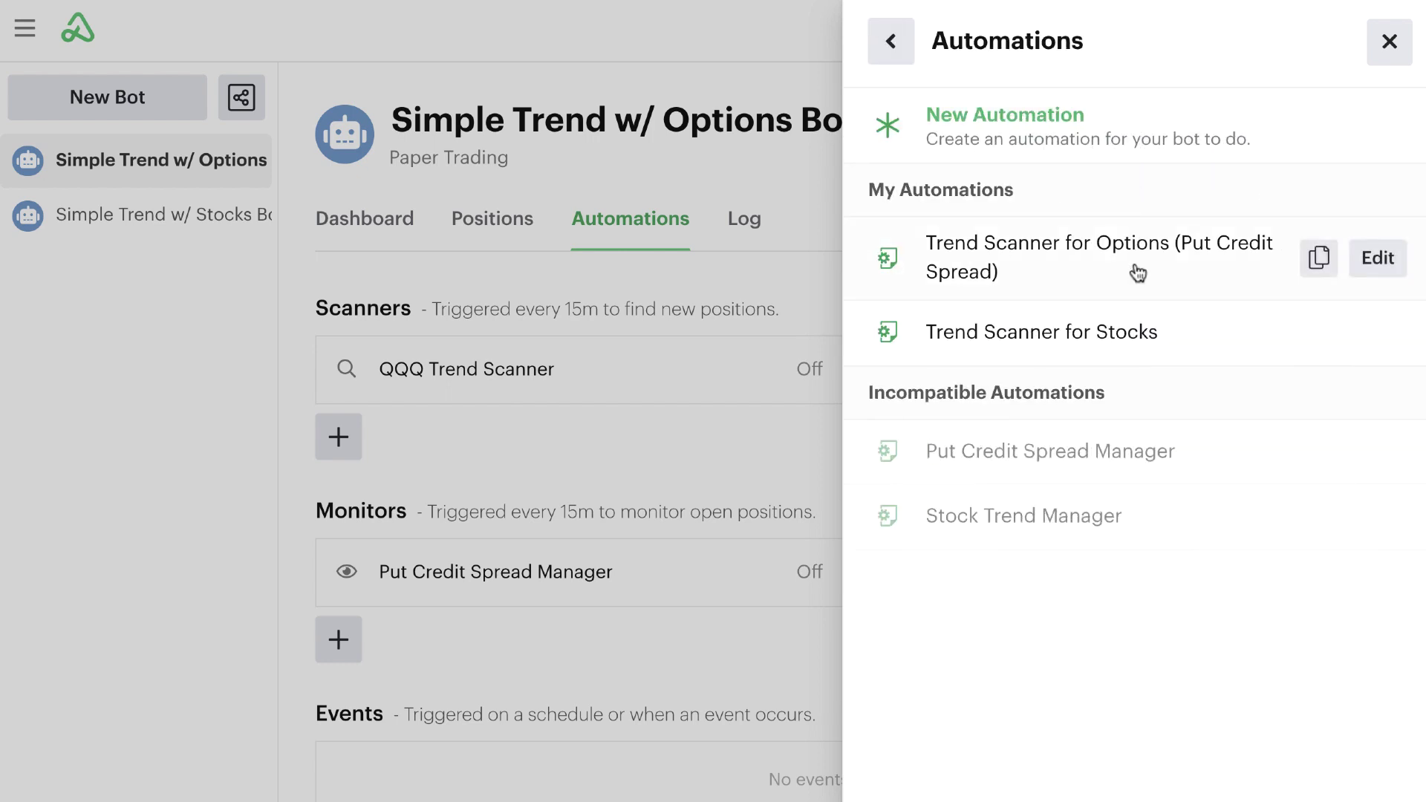
click(1062, 272)
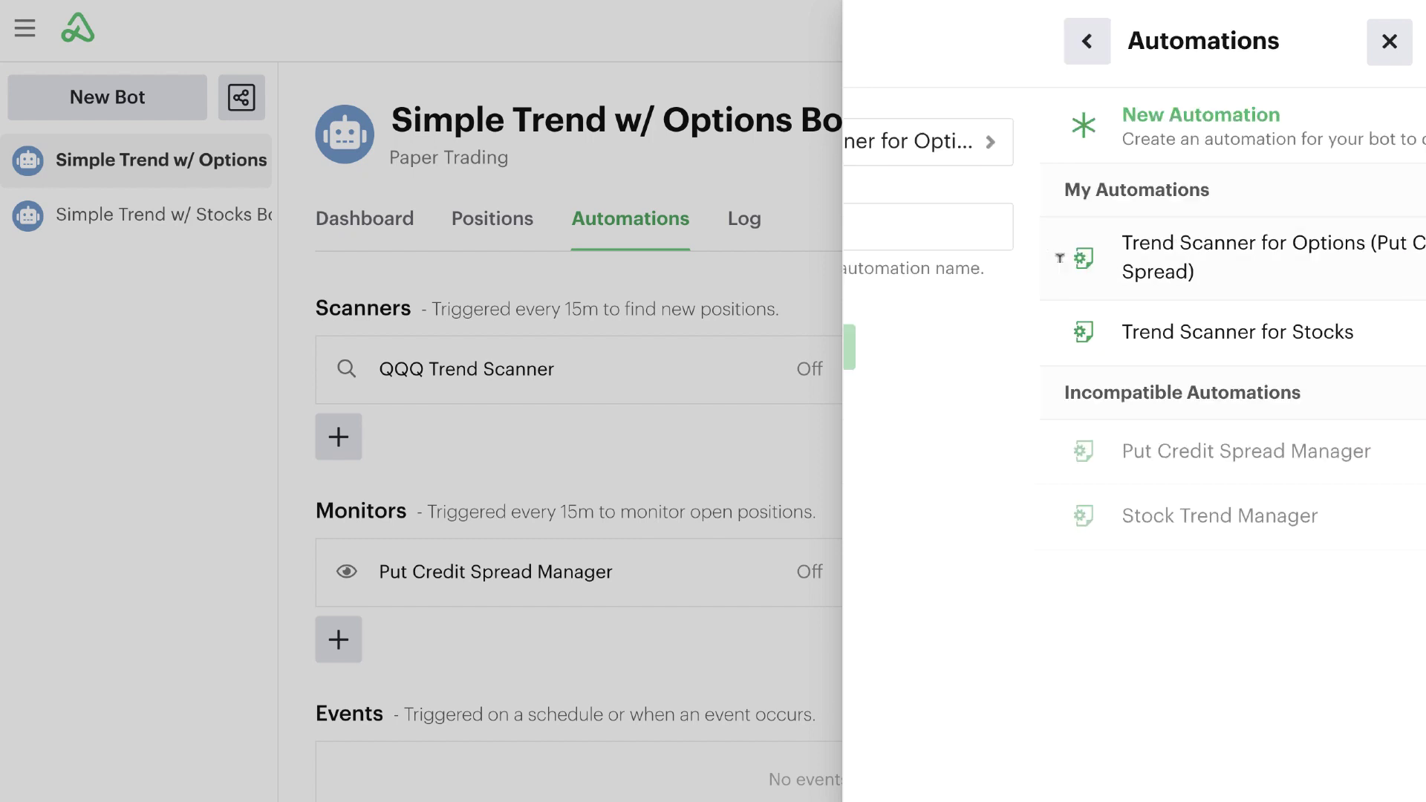
click(1138, 399)
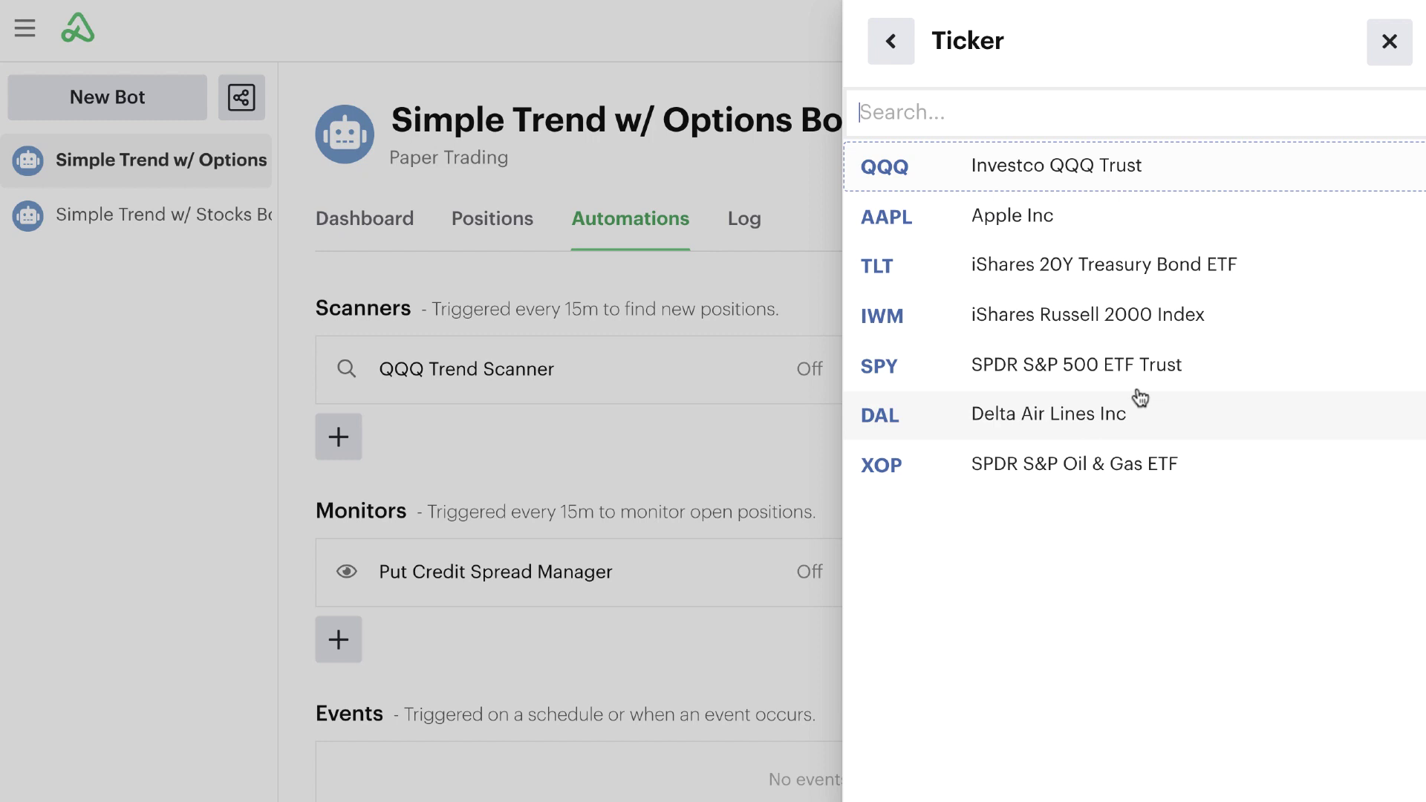
click(1127, 467)
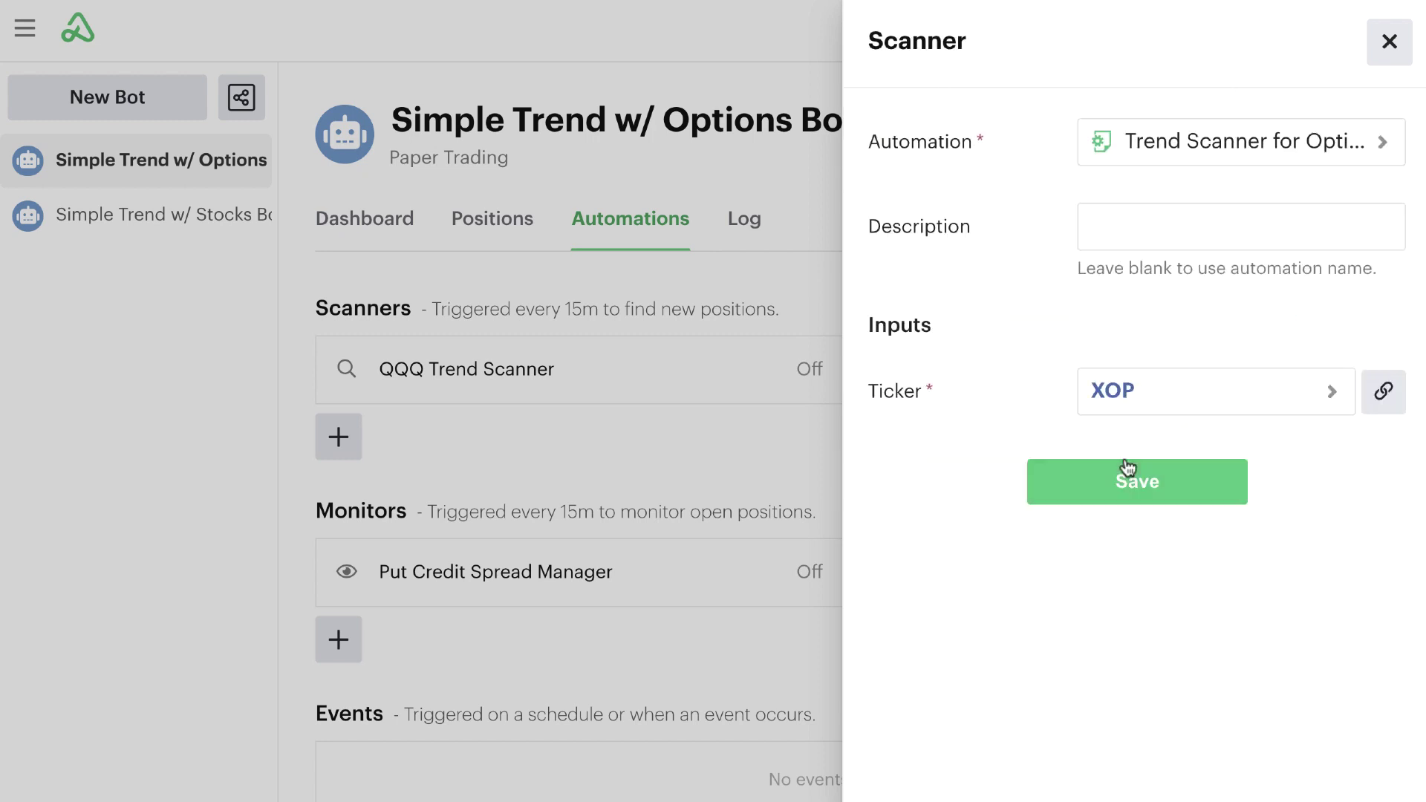
click(1153, 229)
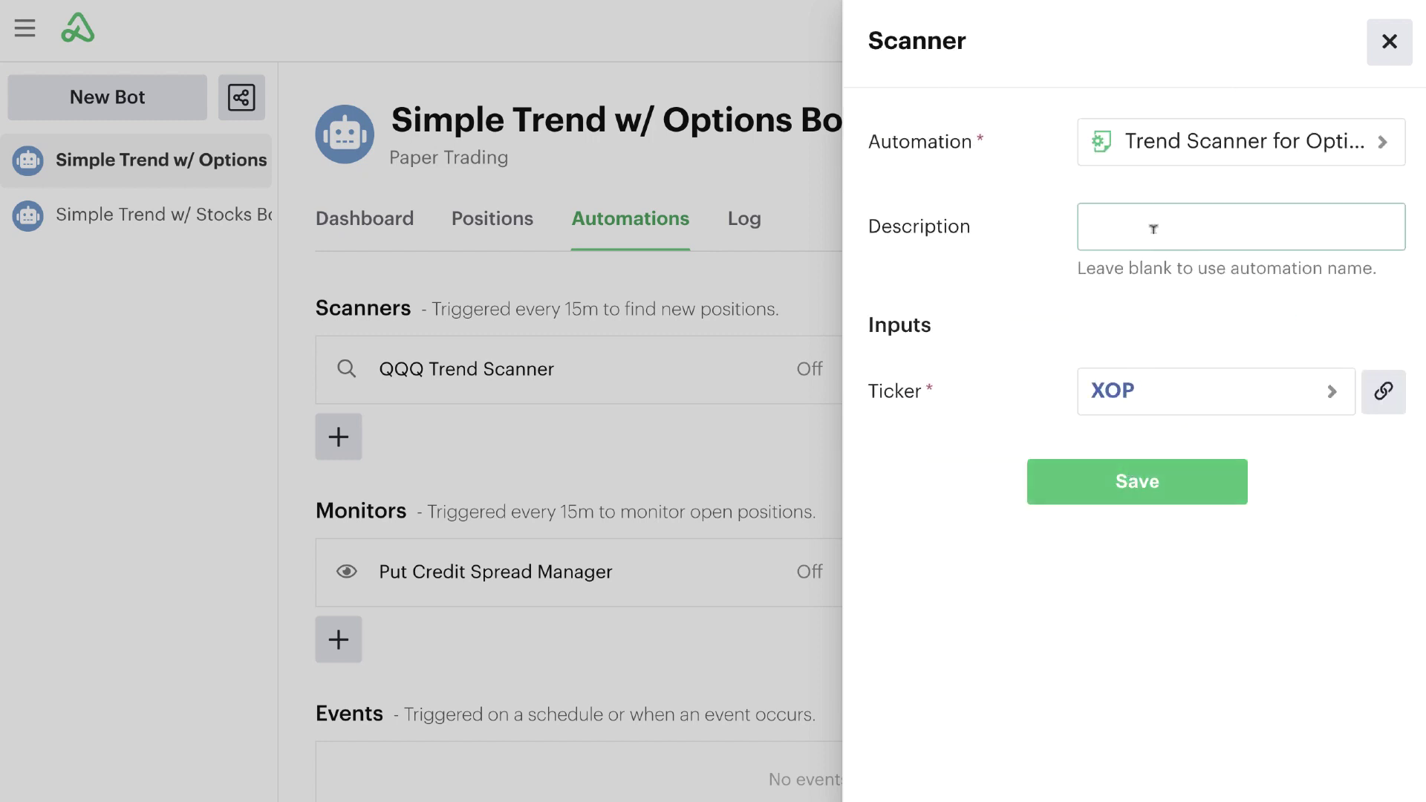
text(XOP Trend Scanner)
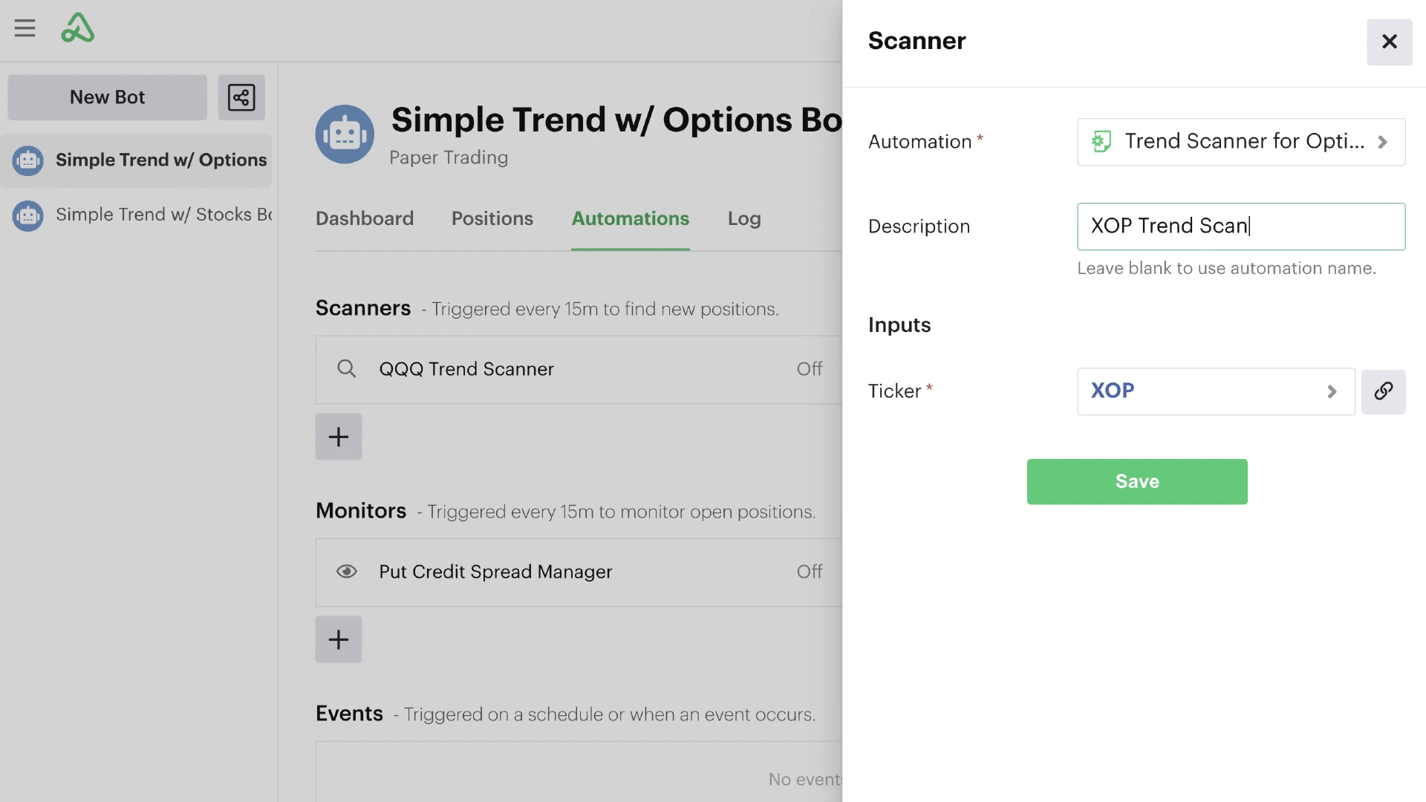
click(1104, 481)
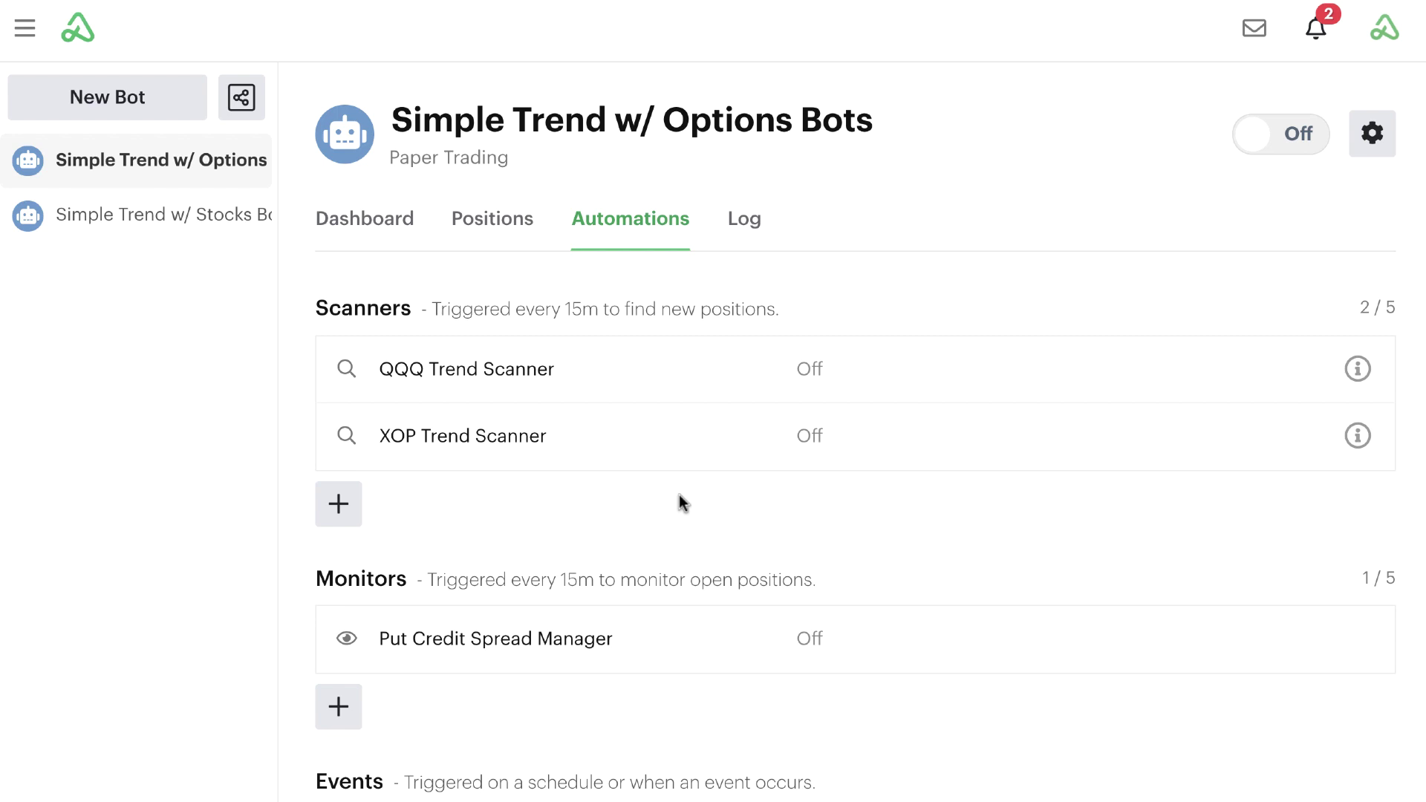
Turn on the Simple Trend w/ Options Bots bot and review its allocation and position limit settings, closing them without changes.
click(1301, 141)
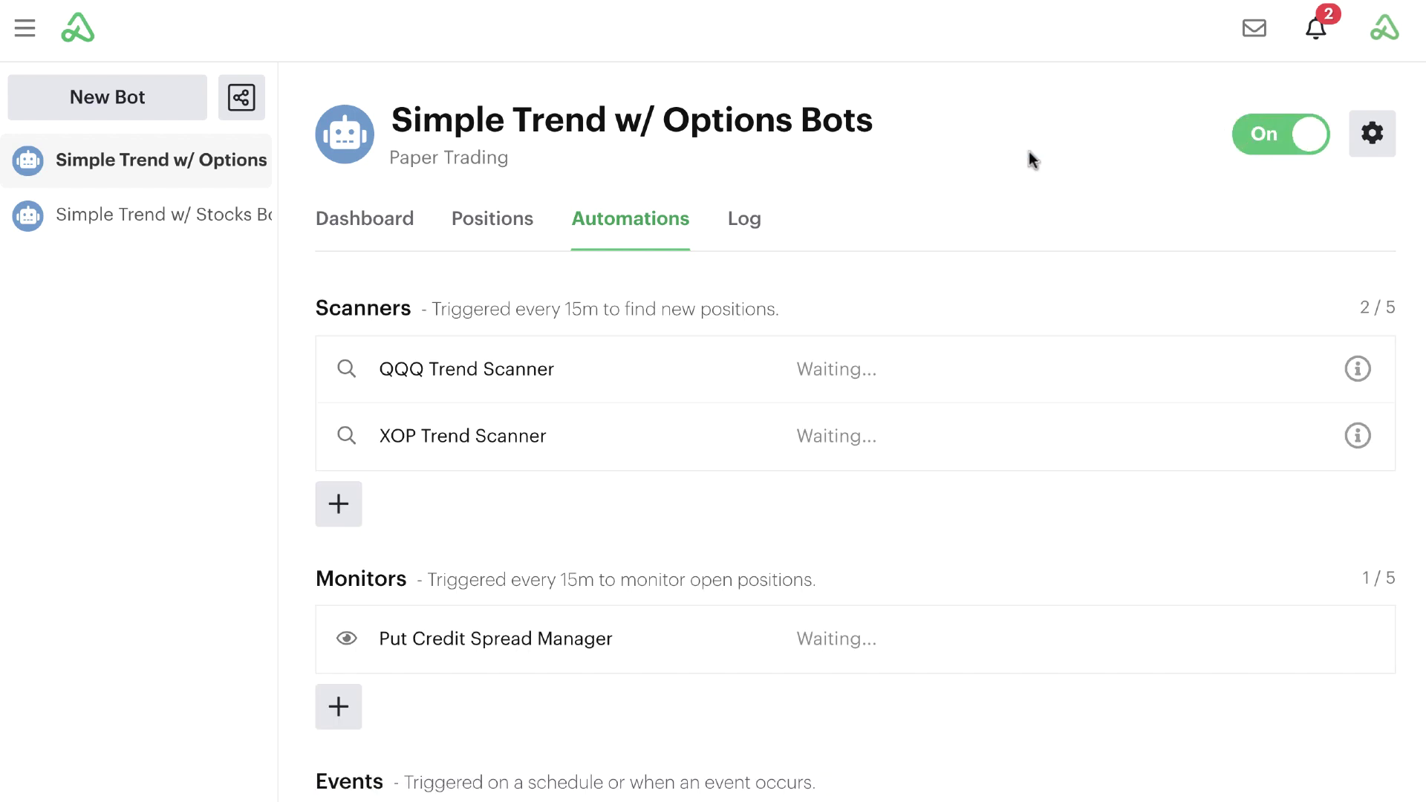
click(1373, 137)
click(1315, 191)
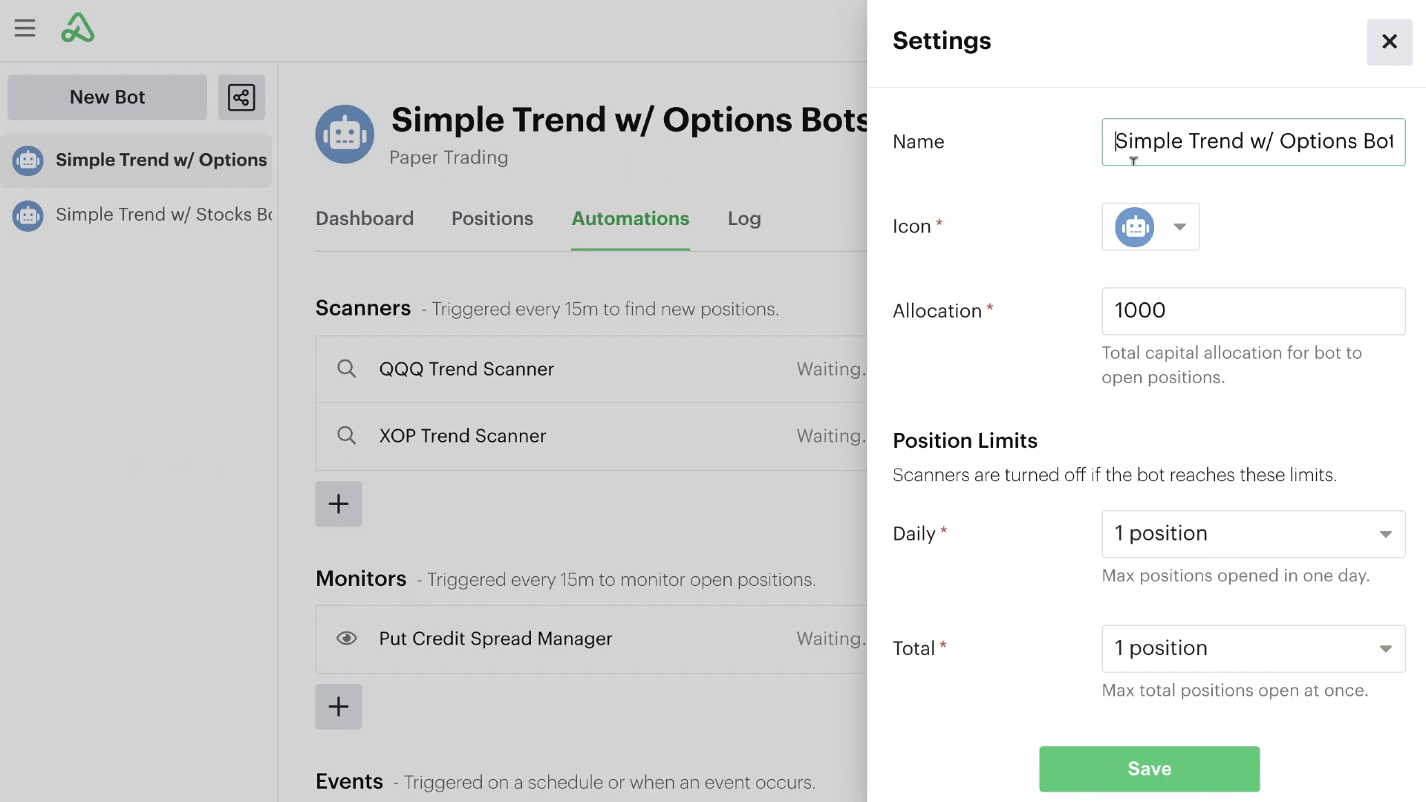
click(1388, 41)
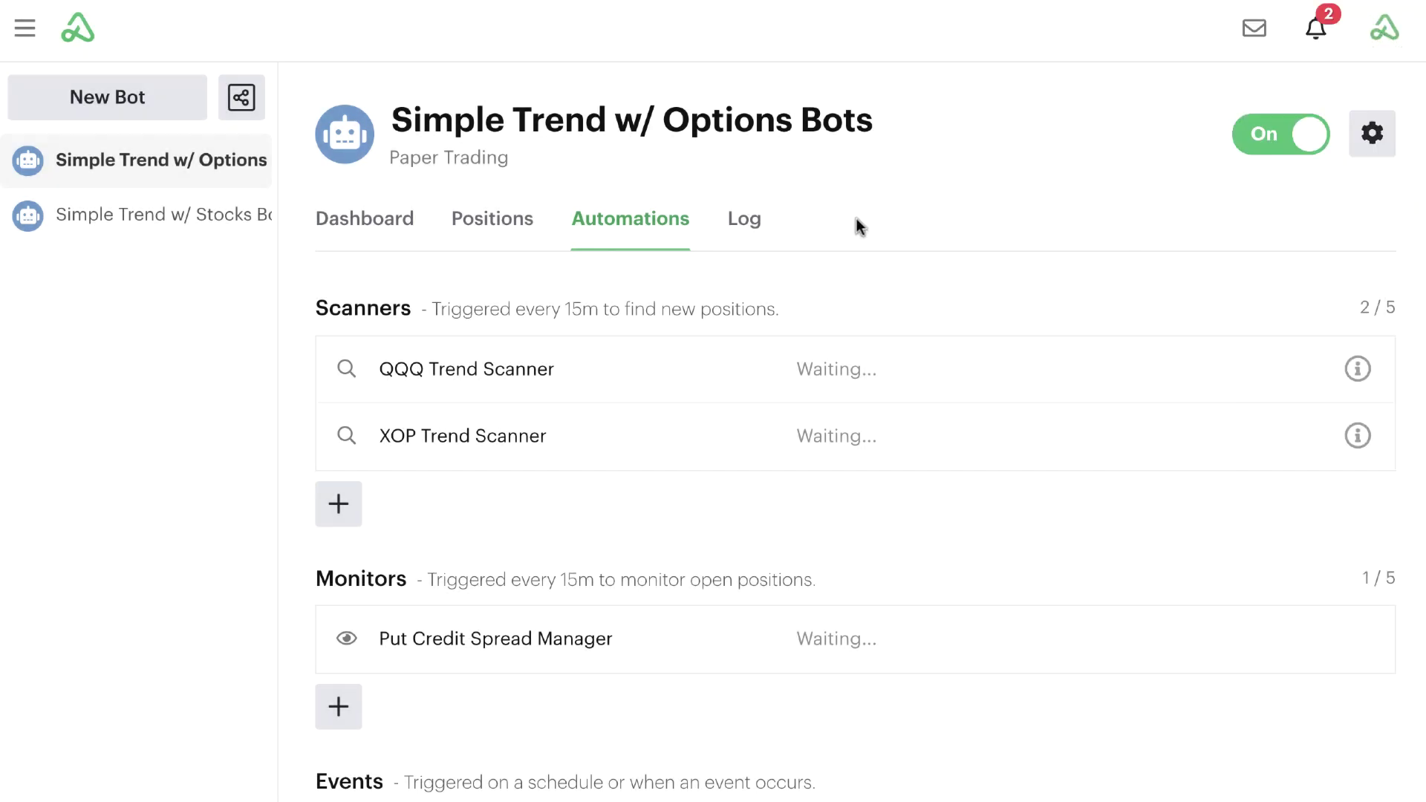